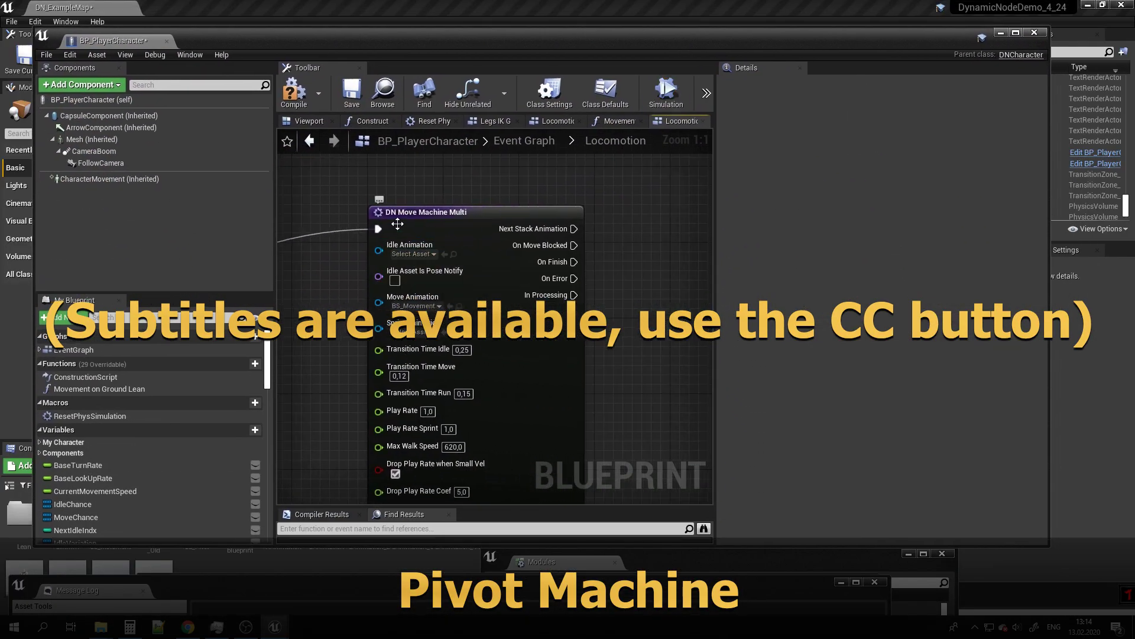
Step: Make room left of DN Move Machine Multi and add a DN Pivot Machine node via 'pivotm' search
left_click(397, 224)
right_click_drag(425, 254, 729, 254)
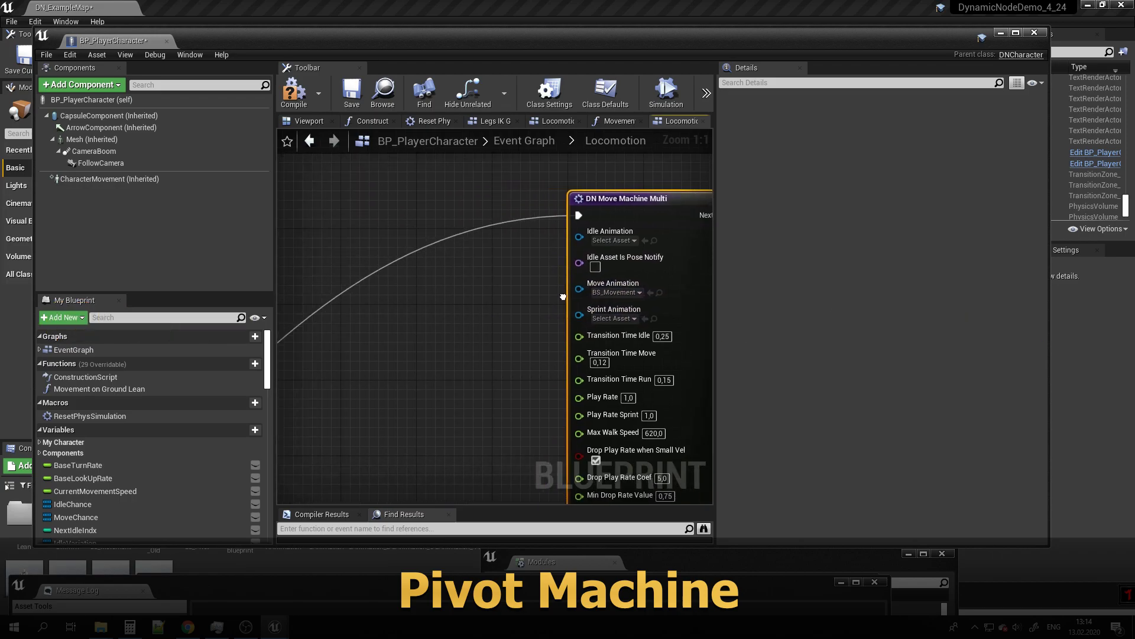
right_click(426, 252)
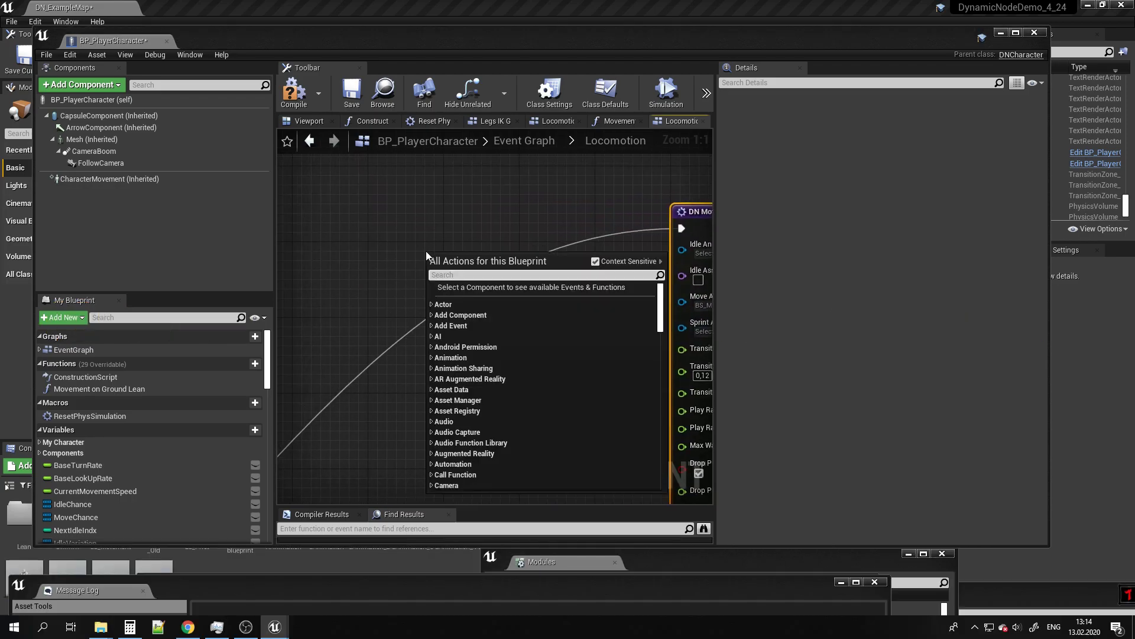
type("pi")
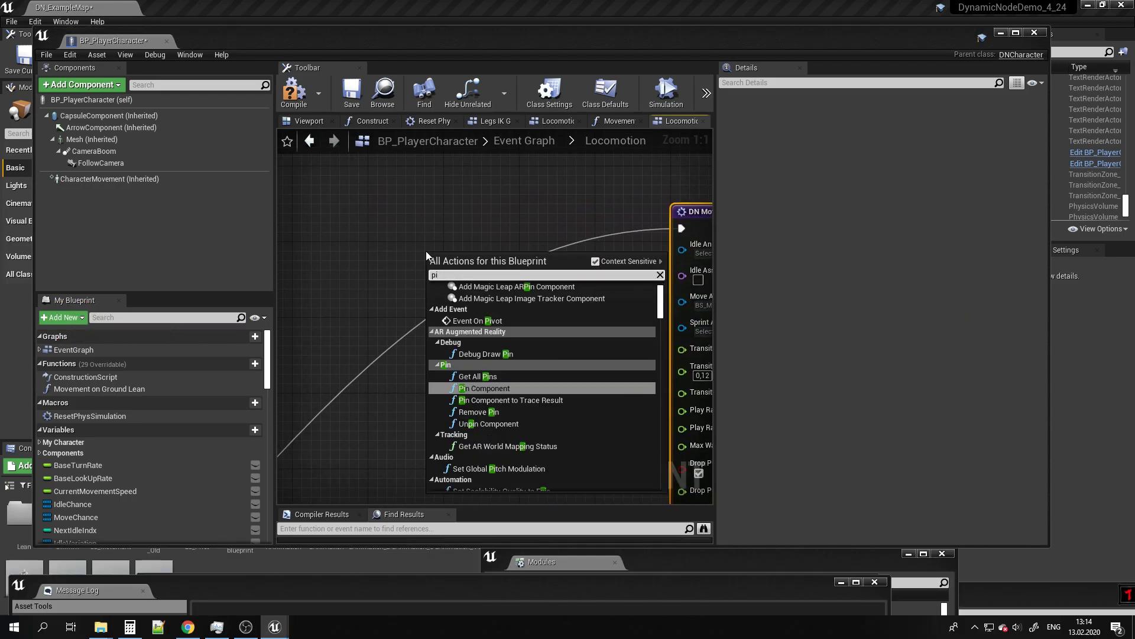
type("votm")
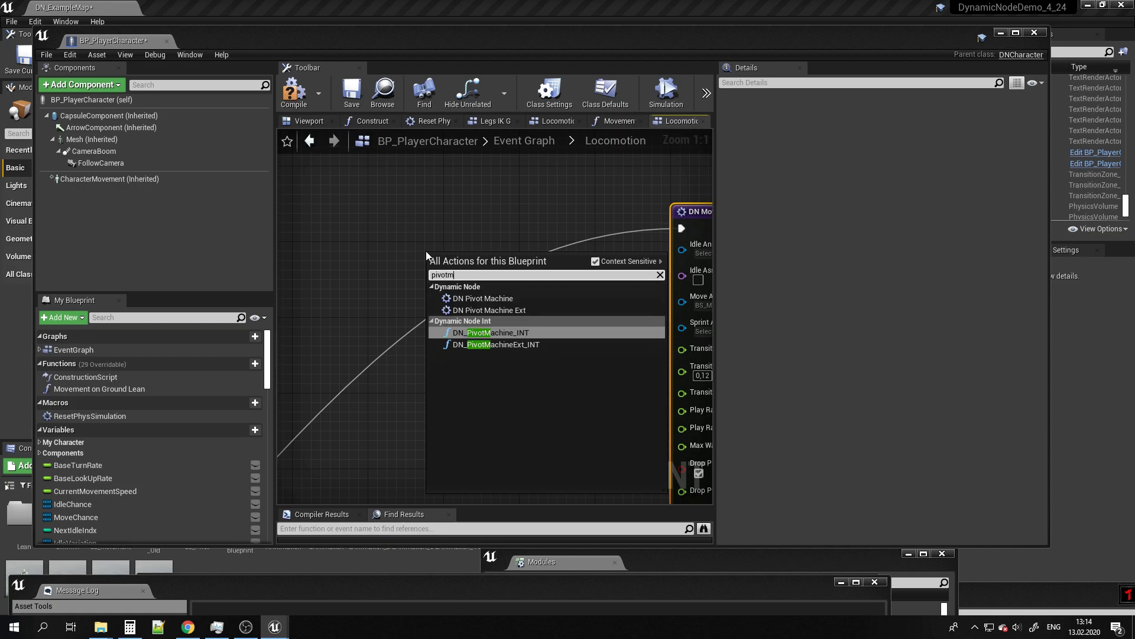
left_click(438, 247)
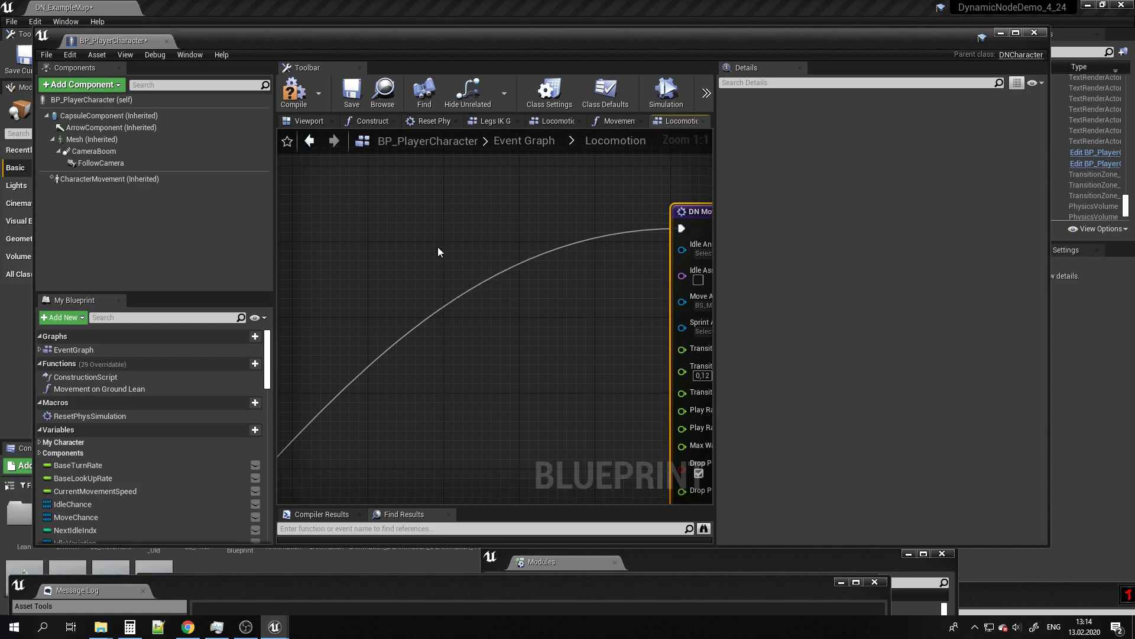
Step: Wire incoming execution into DN Pivot Machine and its Next Move Machine into DN Move Machine Multi
left_click_drag(514, 255, 449, 255)
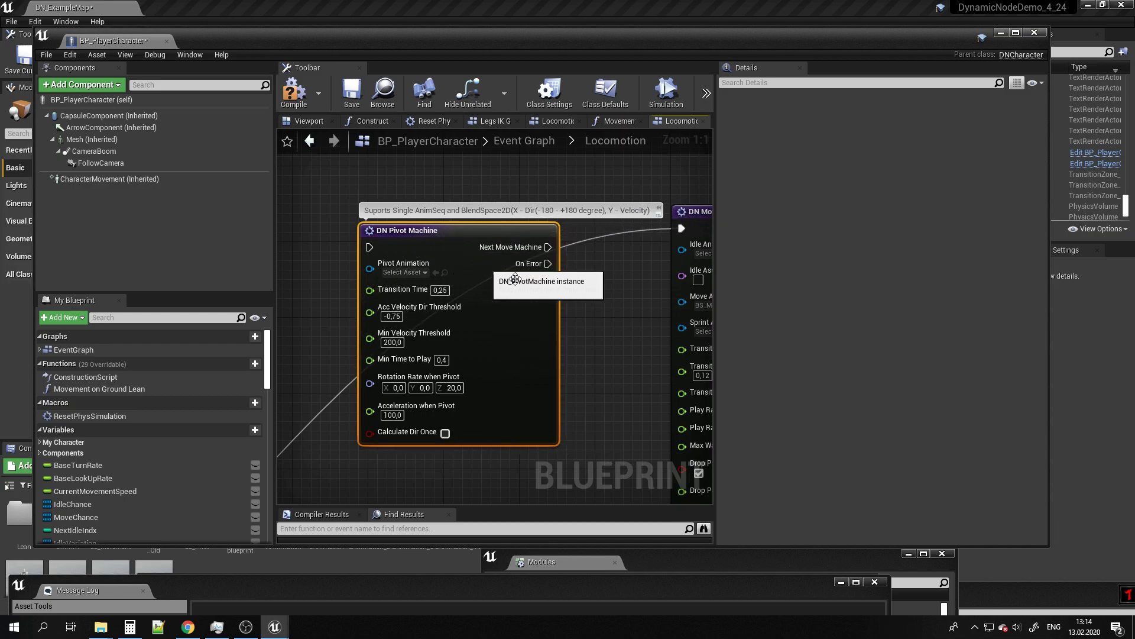
left_click_drag(682, 228, 368, 249, "ctrl")
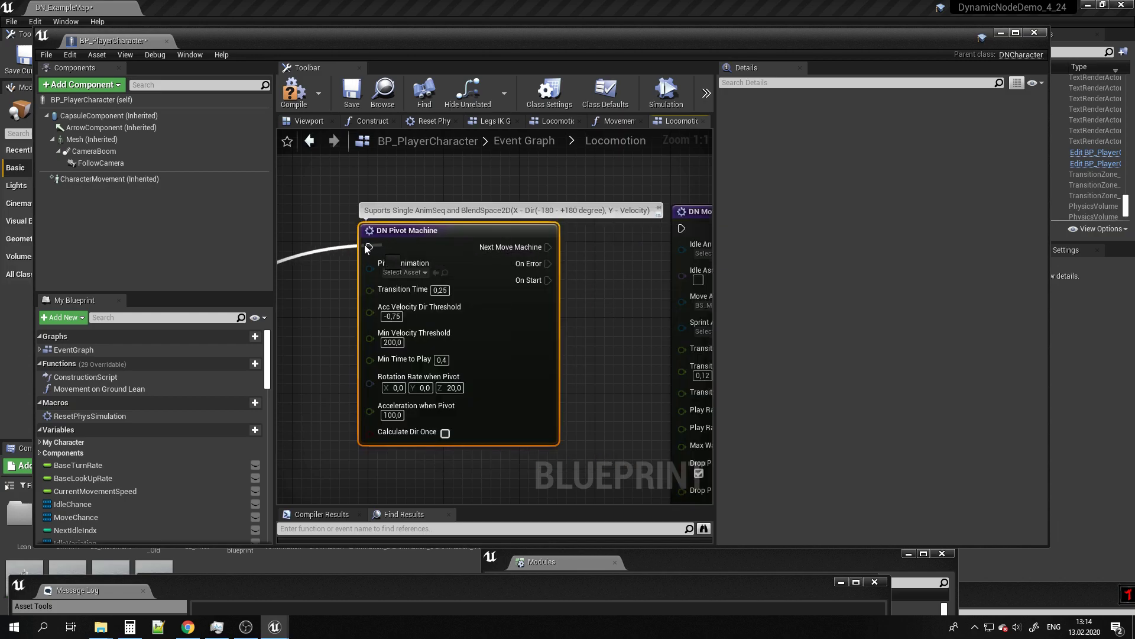
right_click_drag(548, 246, 458, 290)
left_click_drag(457, 289, 592, 271)
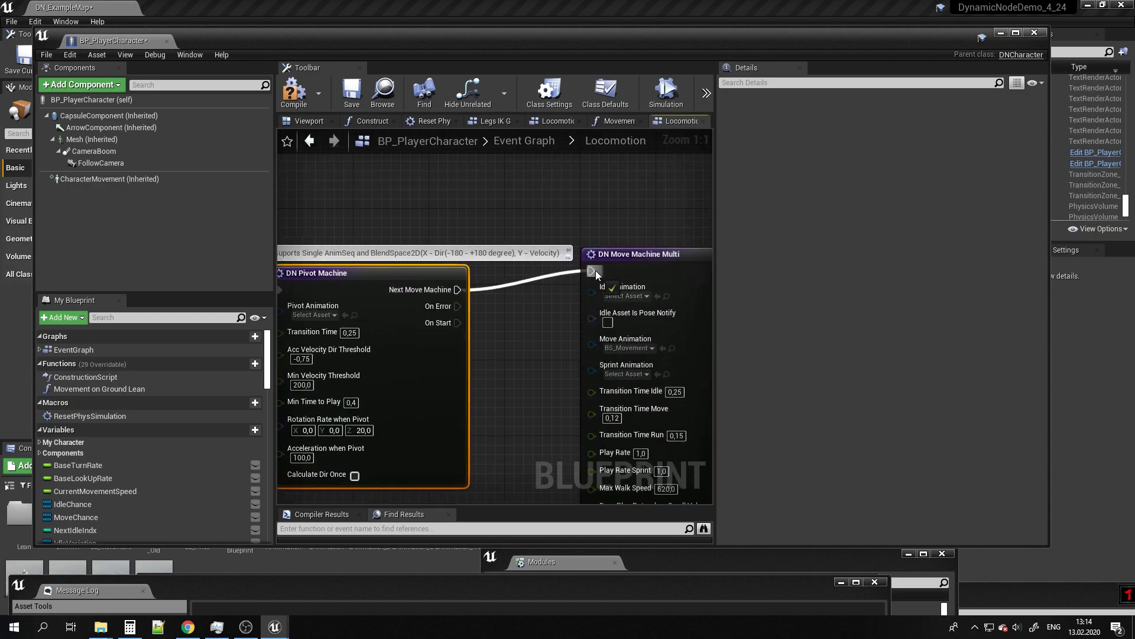
right_click_drag(469, 272, 531, 250)
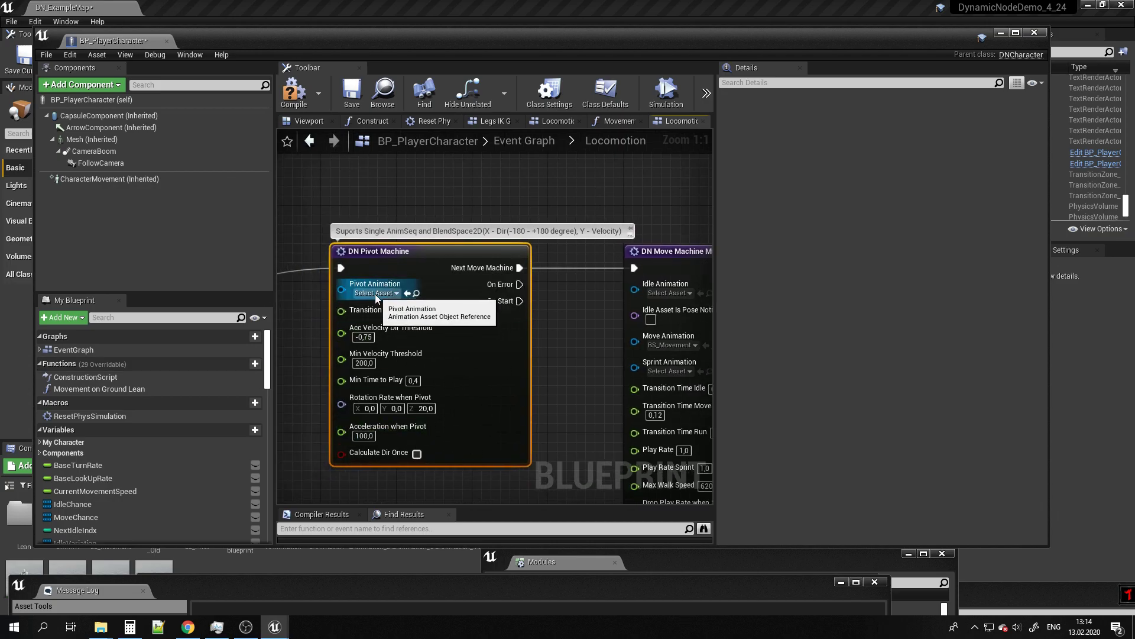
right_click_drag(404, 185, 679, 317)
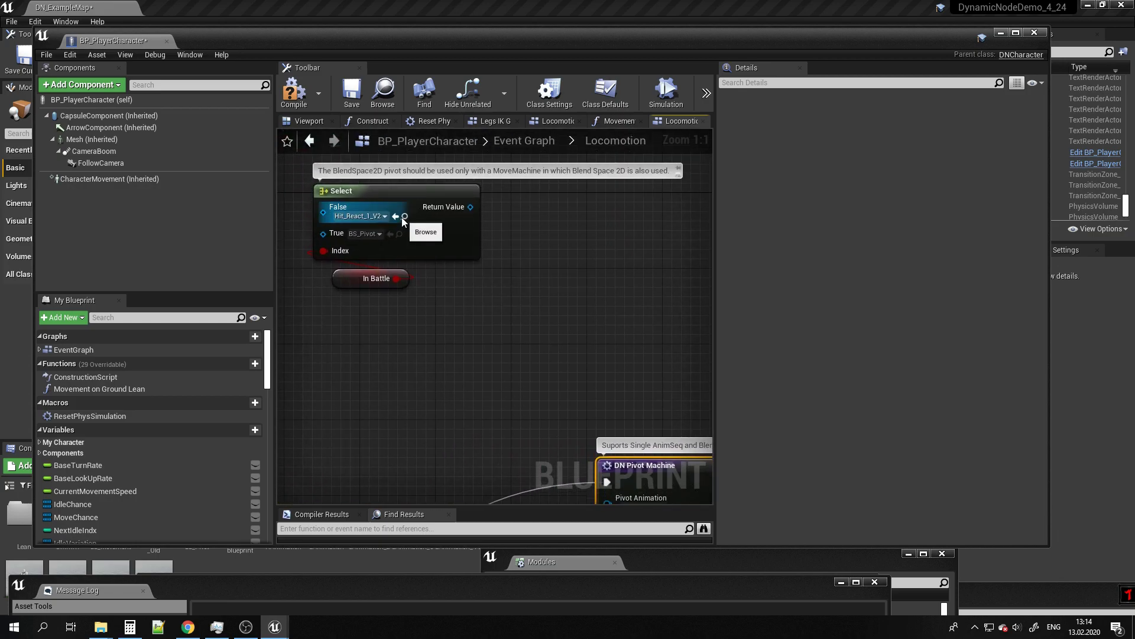
Step: Open the Hit_React_1_V2 animation beside the moved Blueprint window
left_click_drag(412, 49, 701, 102)
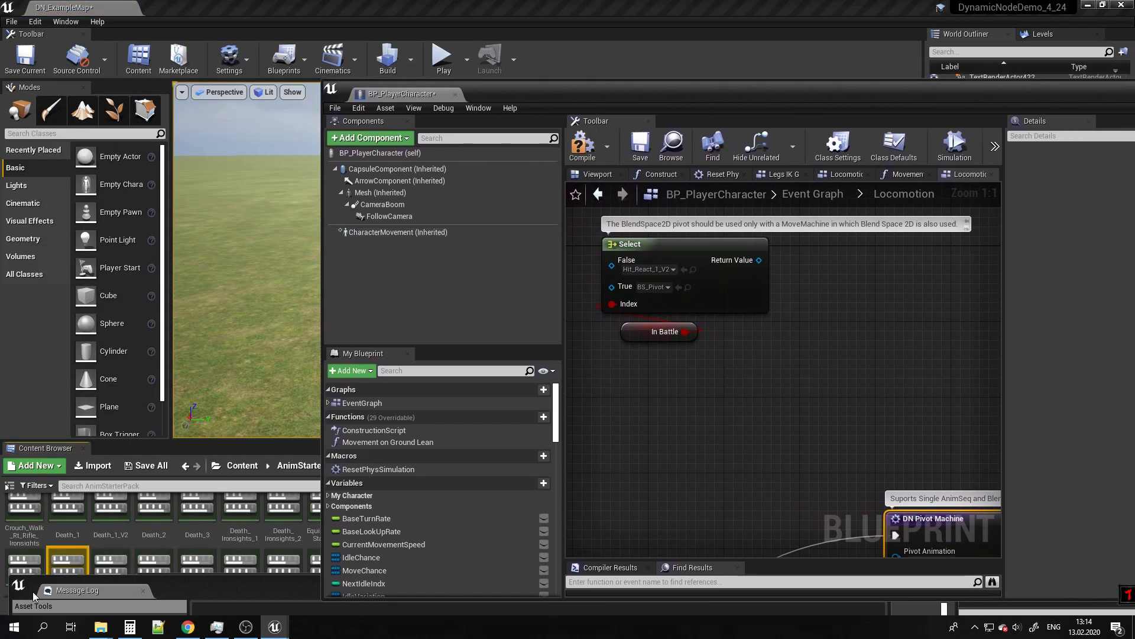
double_click(77, 560)
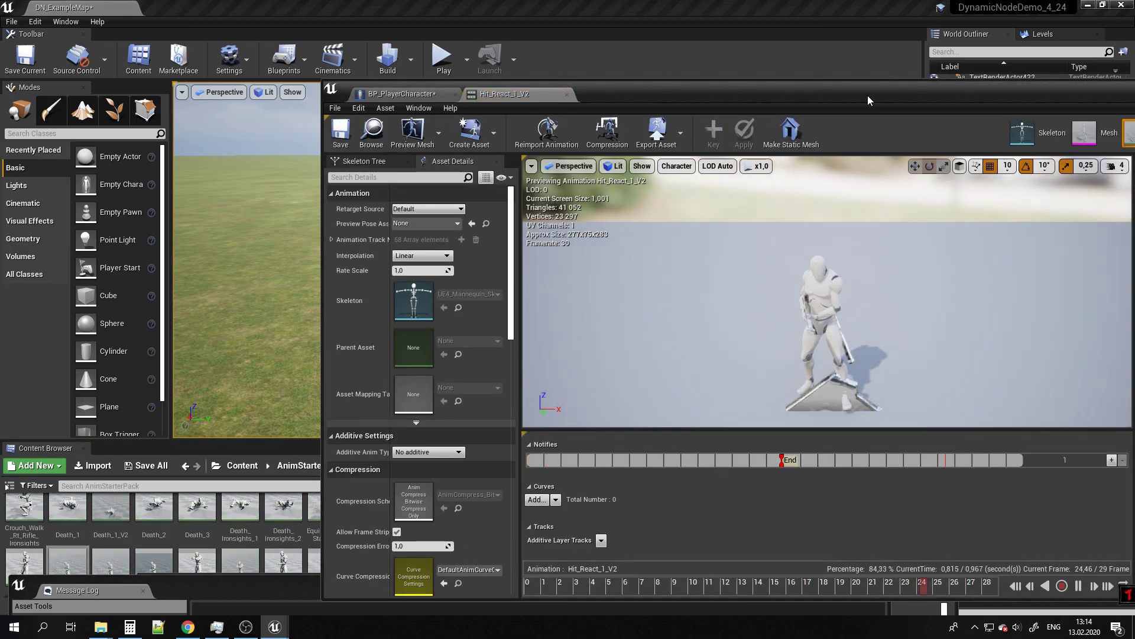
left_click_drag(868, 95, 601, 71)
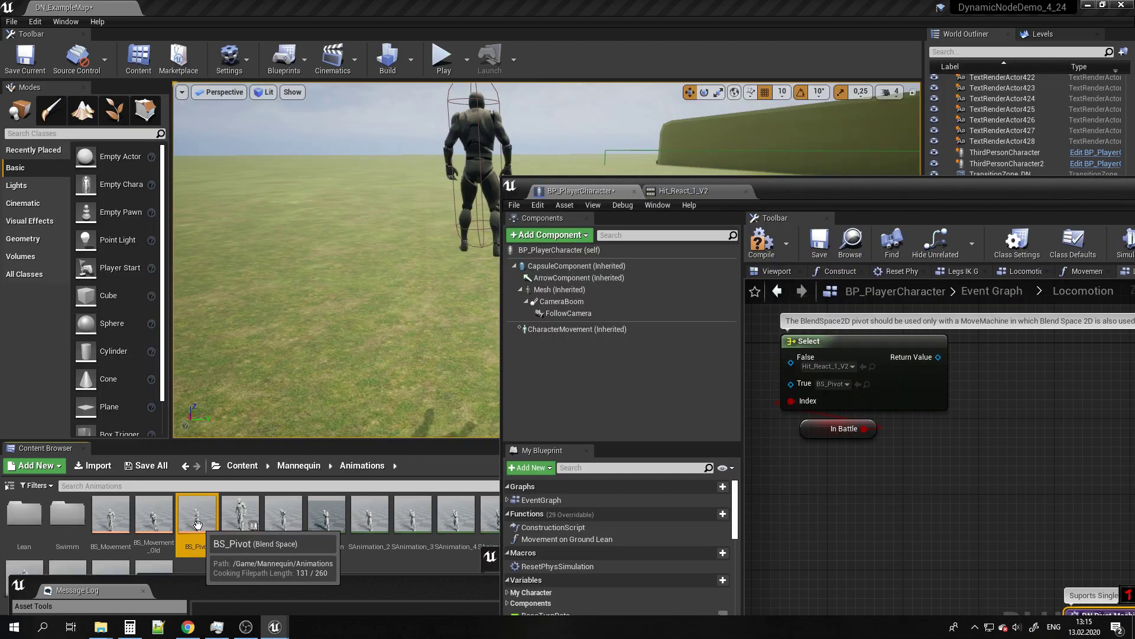
Step: Open BS_Pivot and preview the blend at different direction and velocity values
double_click(864, 188)
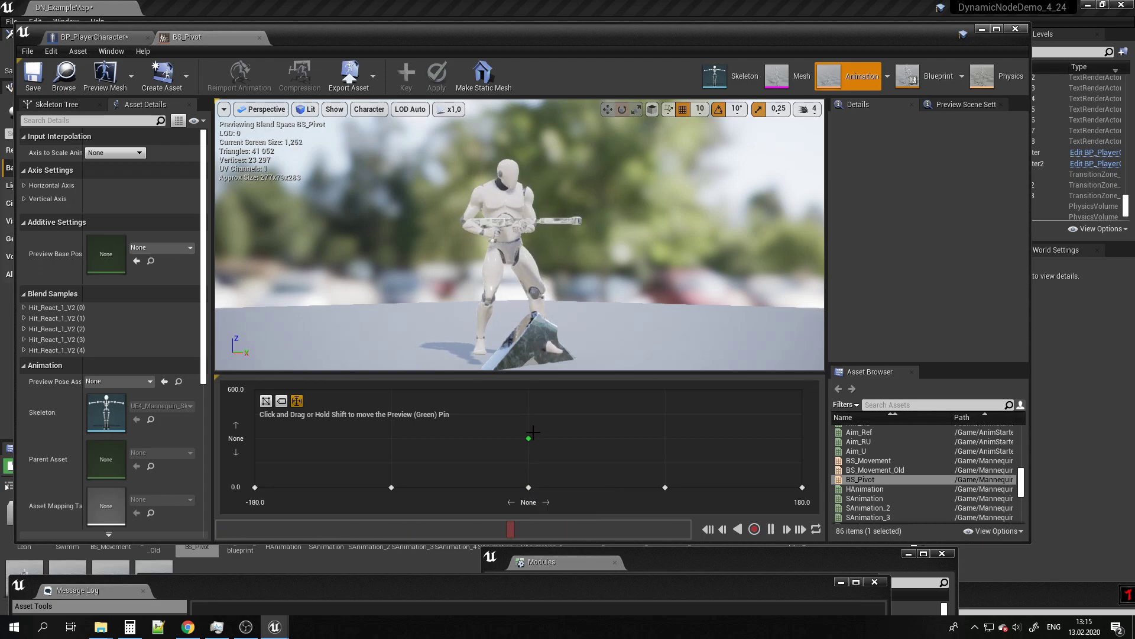
mouse_move(544, 437)
left_mouse_down()
mouse_move(599, 449)
mouse_move(437, 463)
left_mouse_up()
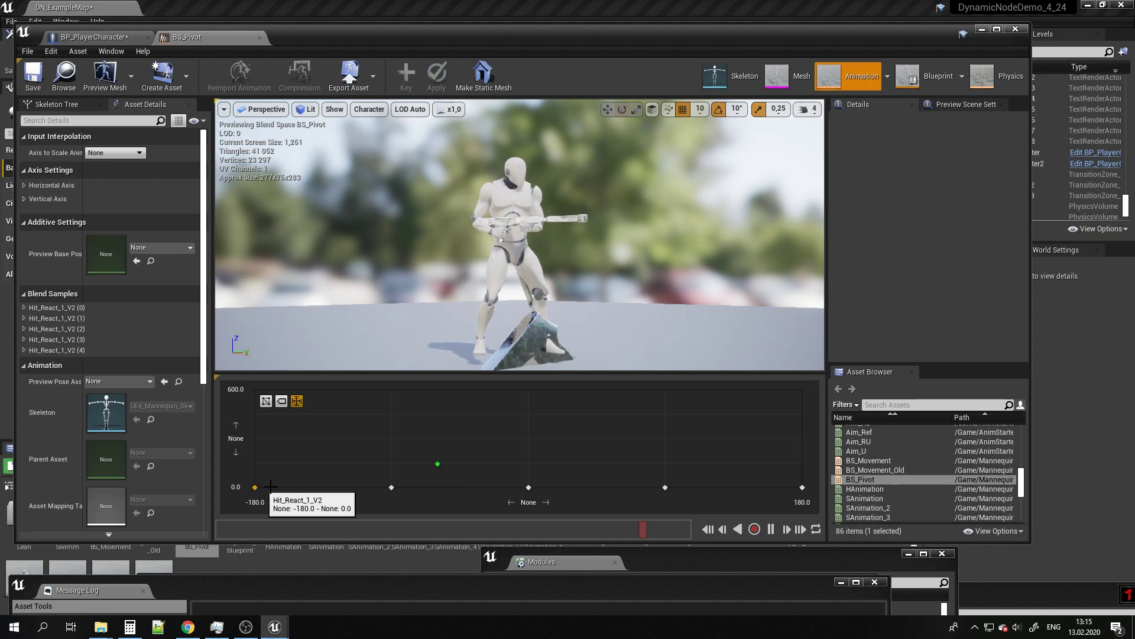
left_click_drag(437, 463, 545, 382)
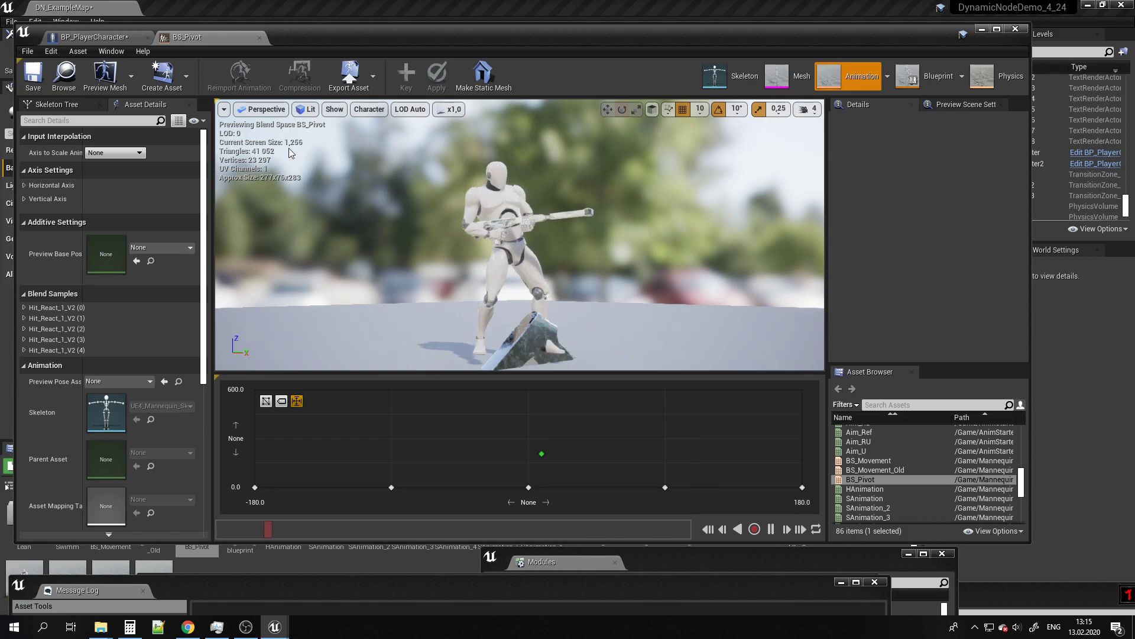
Step: Set Target Weight Interpolation Speed Per Sec to 5 and return to BP_PlayerCharacter
left_click(98, 39)
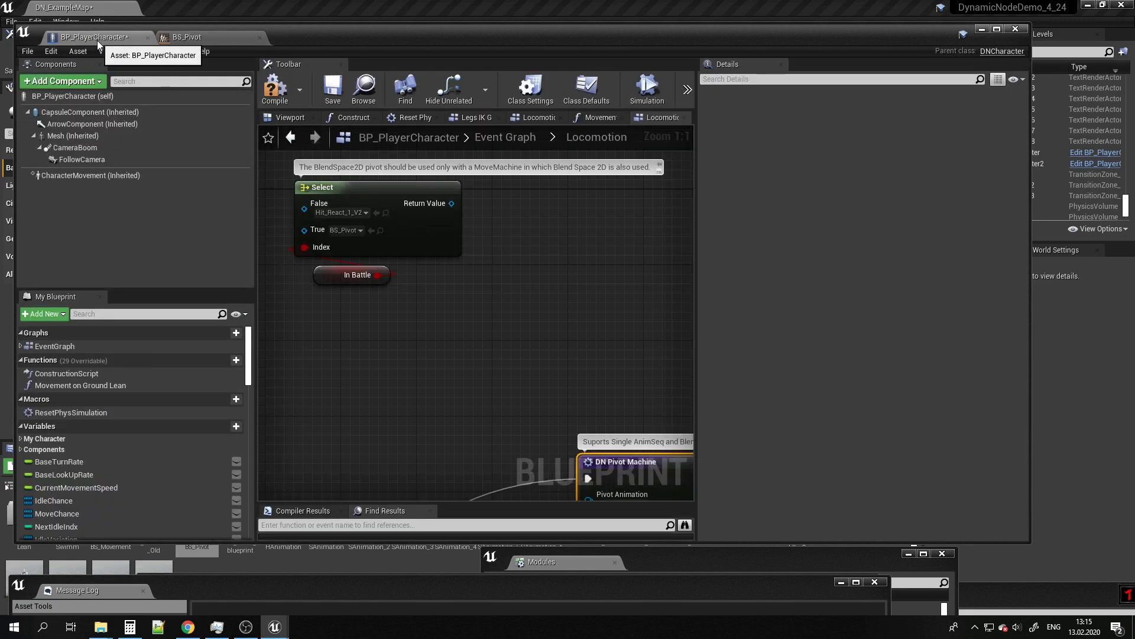
right_click_drag(354, 240, 343, 238)
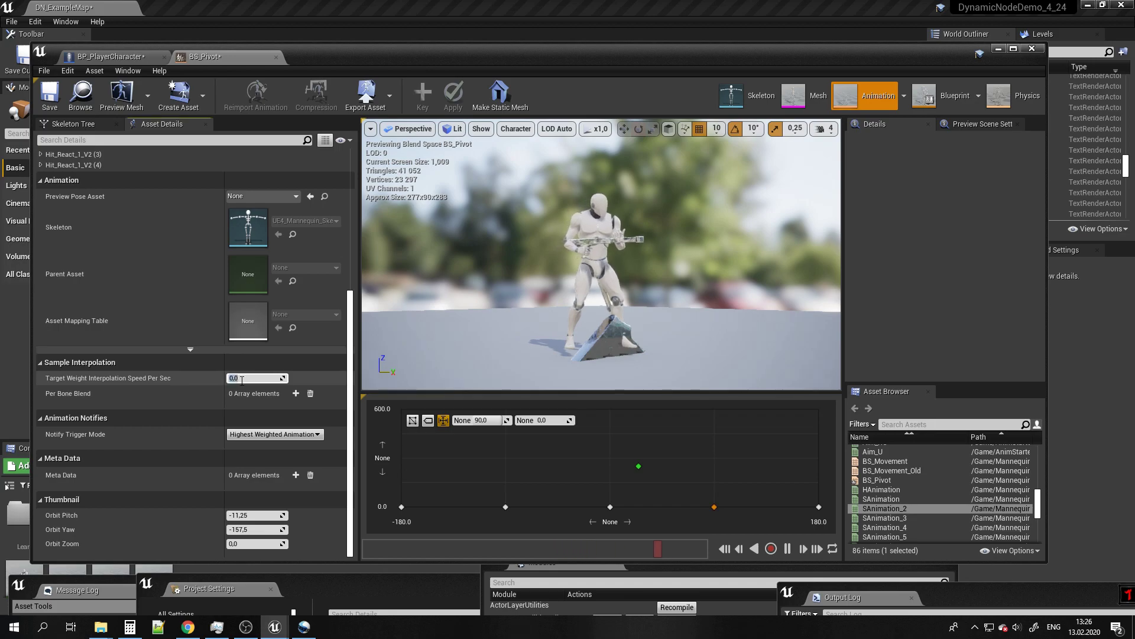
type("5")
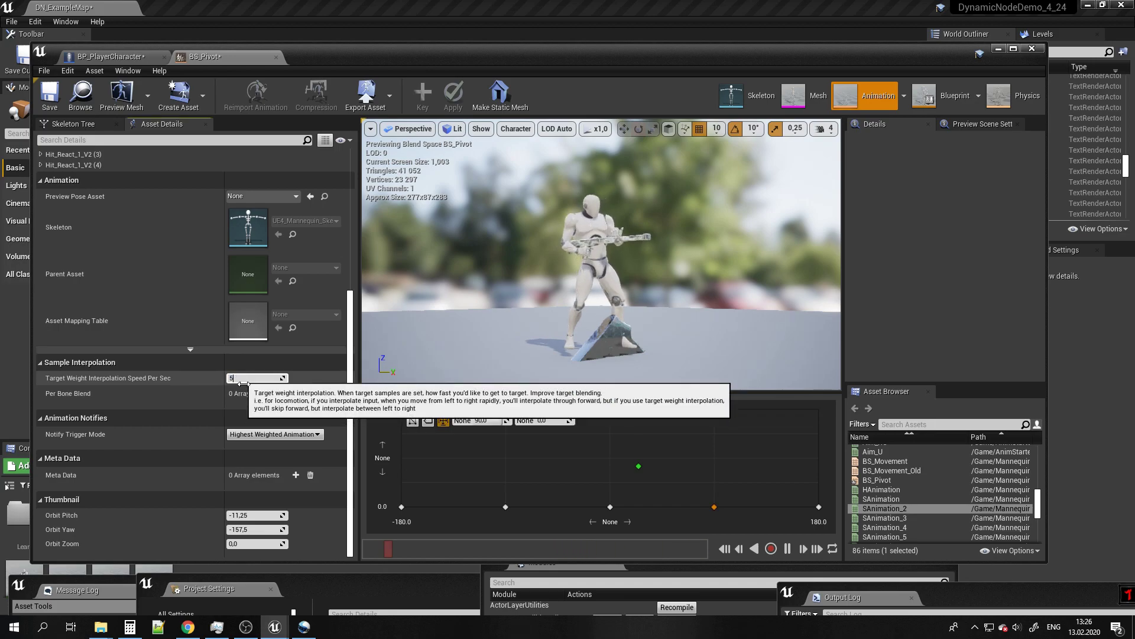
key("Return")
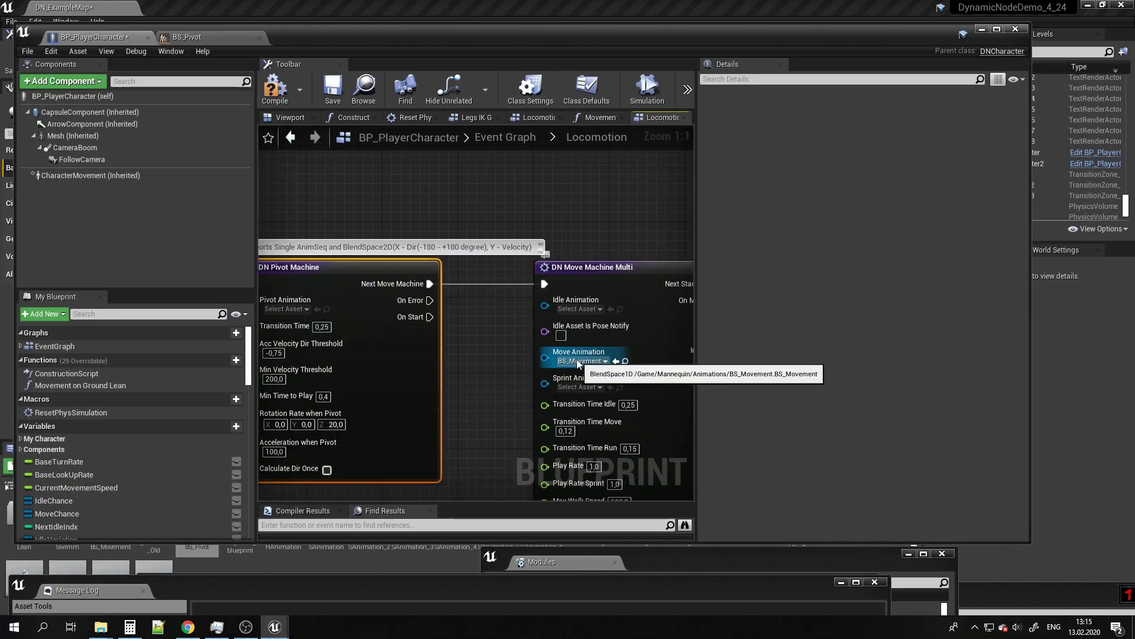
Step: Pan the Locomotion graph around the DN Pivot Machine and move the Blueprint window down to reveal the game
right_click_drag(570, 363, 613, 336)
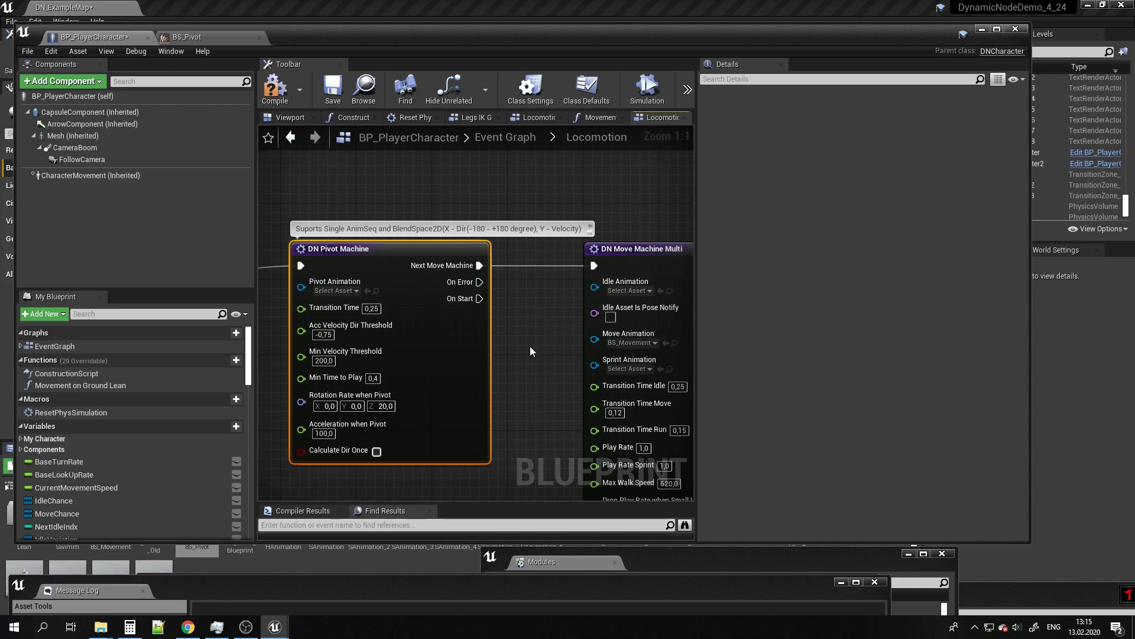
right_click_drag(530, 351, 413, 195)
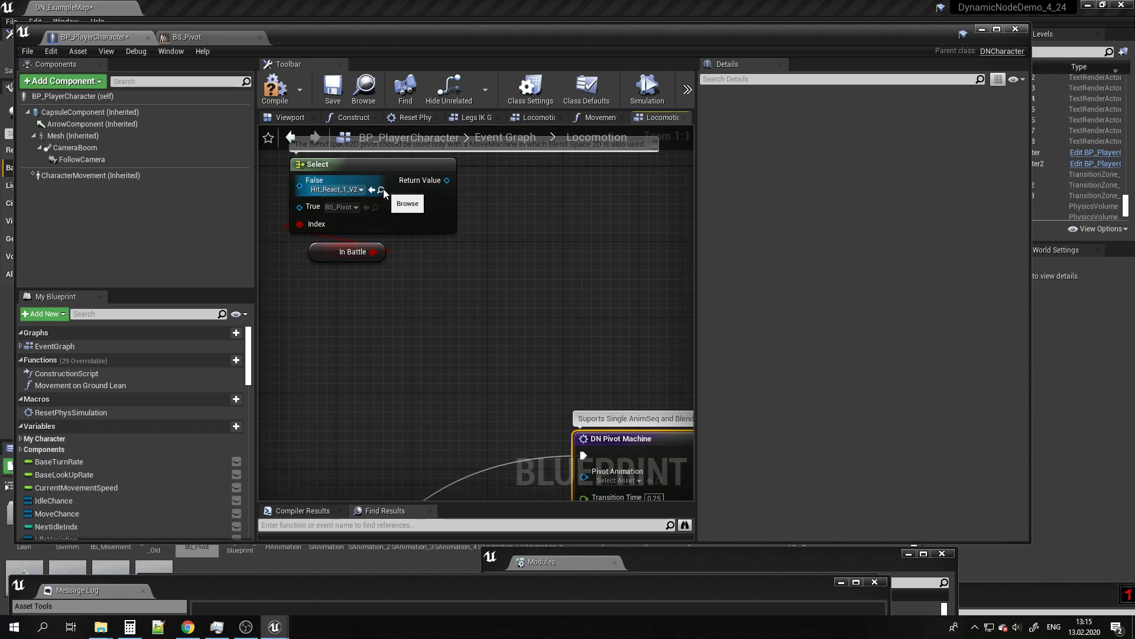
right_click_drag(383, 193, 506, 339)
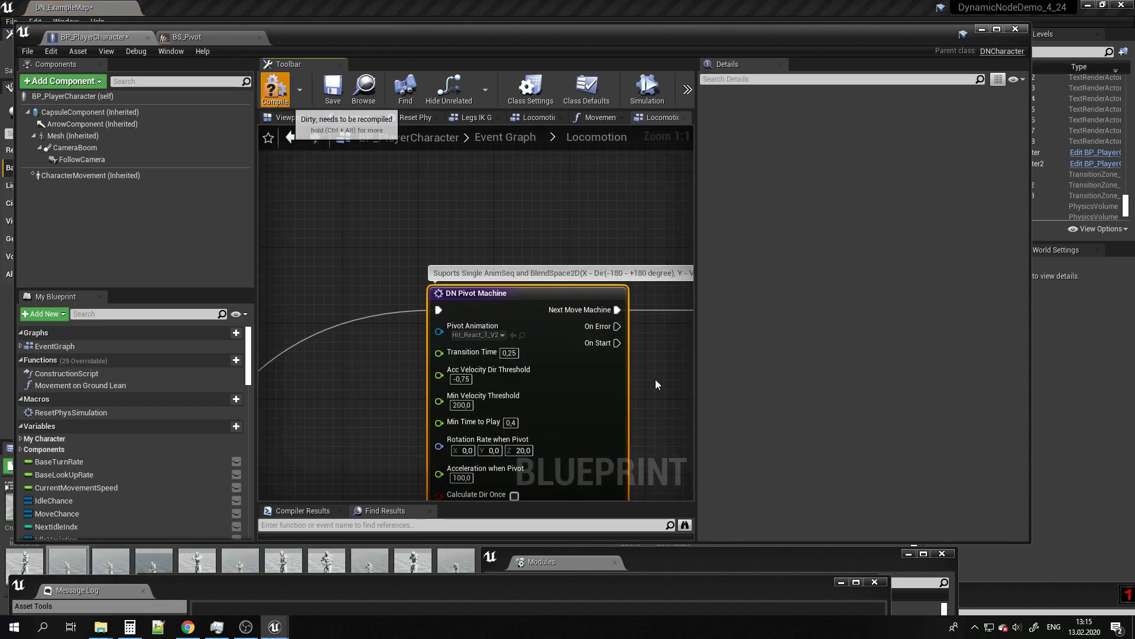
right_click_drag(666, 392, 582, 278)
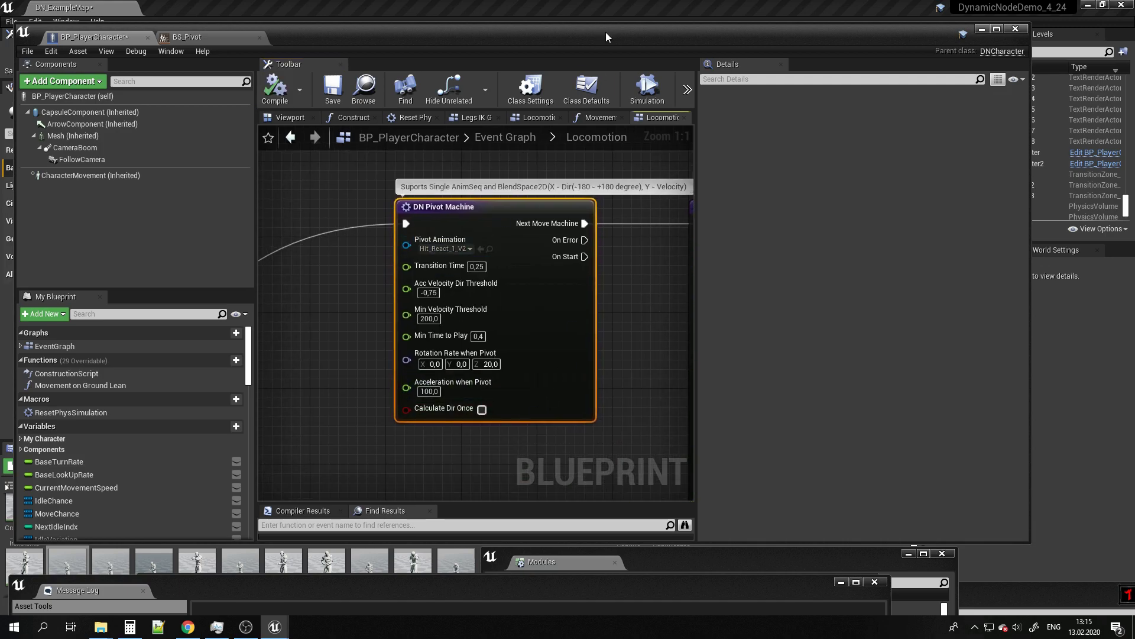
left_click_drag(605, 36, 647, 530)
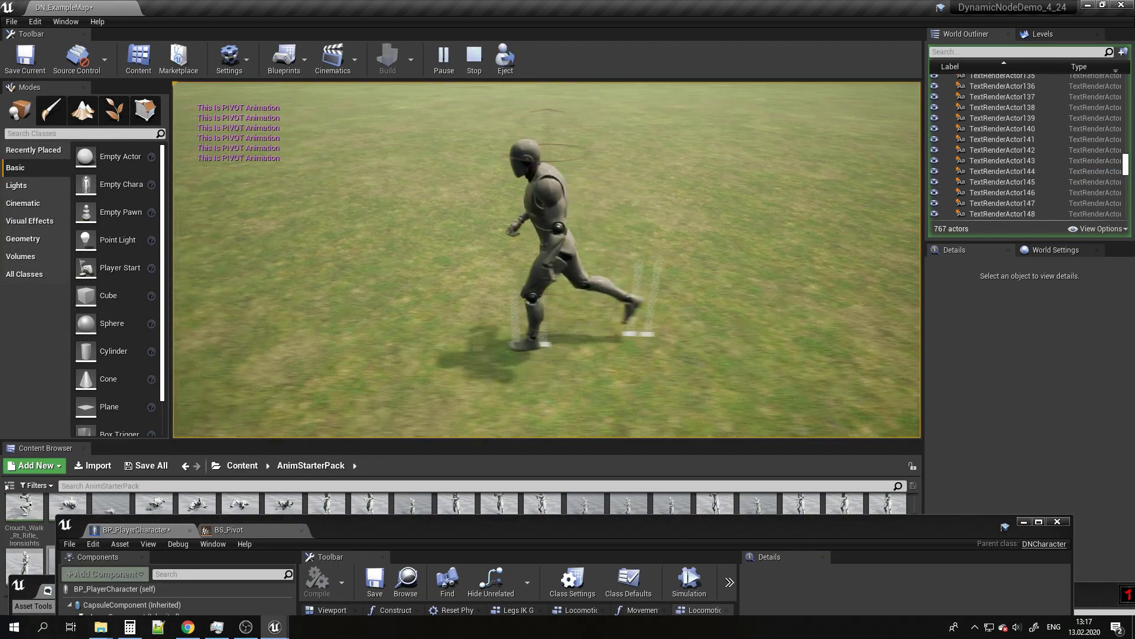
Step: Play-test pivots by reversing direction with D, S, W, S, then stop with Esc
key("d")
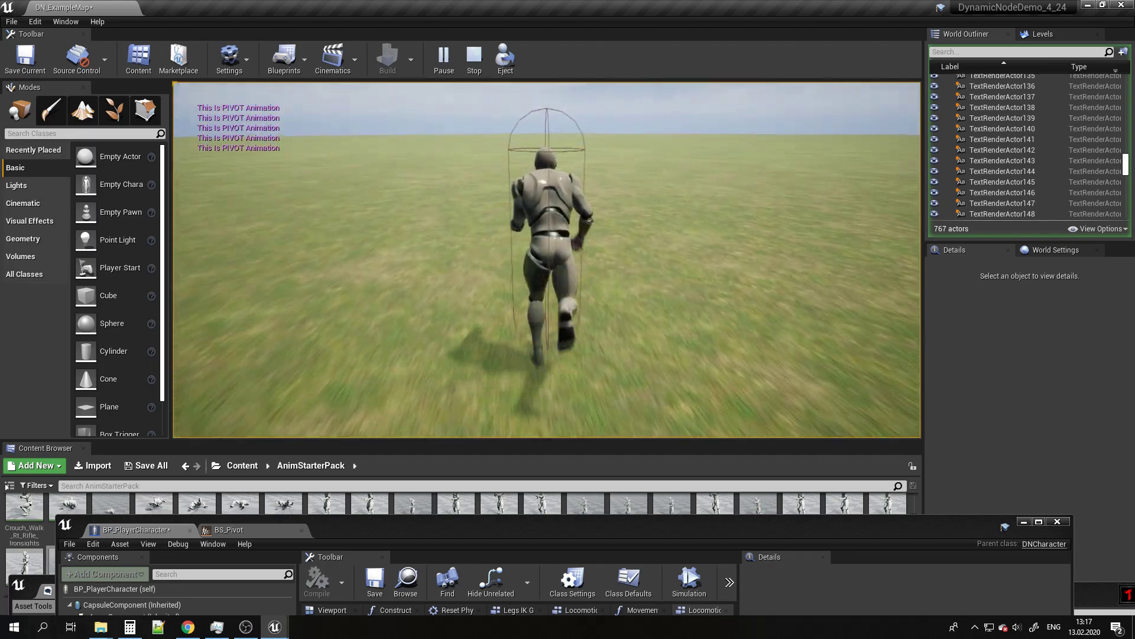
key("s")
key("w")
key("s")
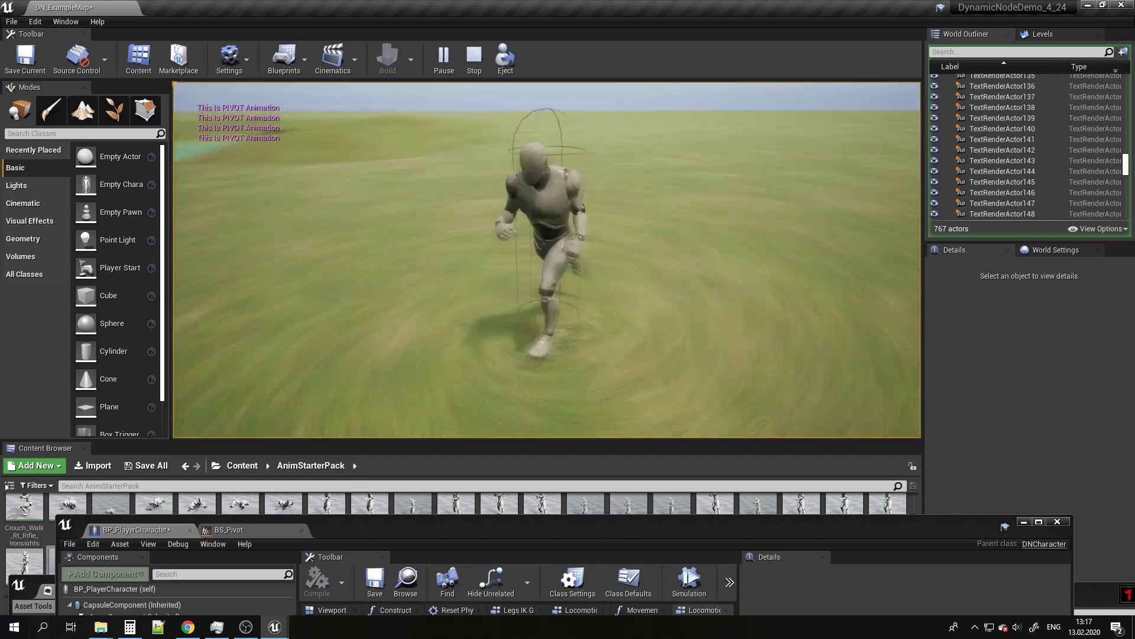
key("Escape")
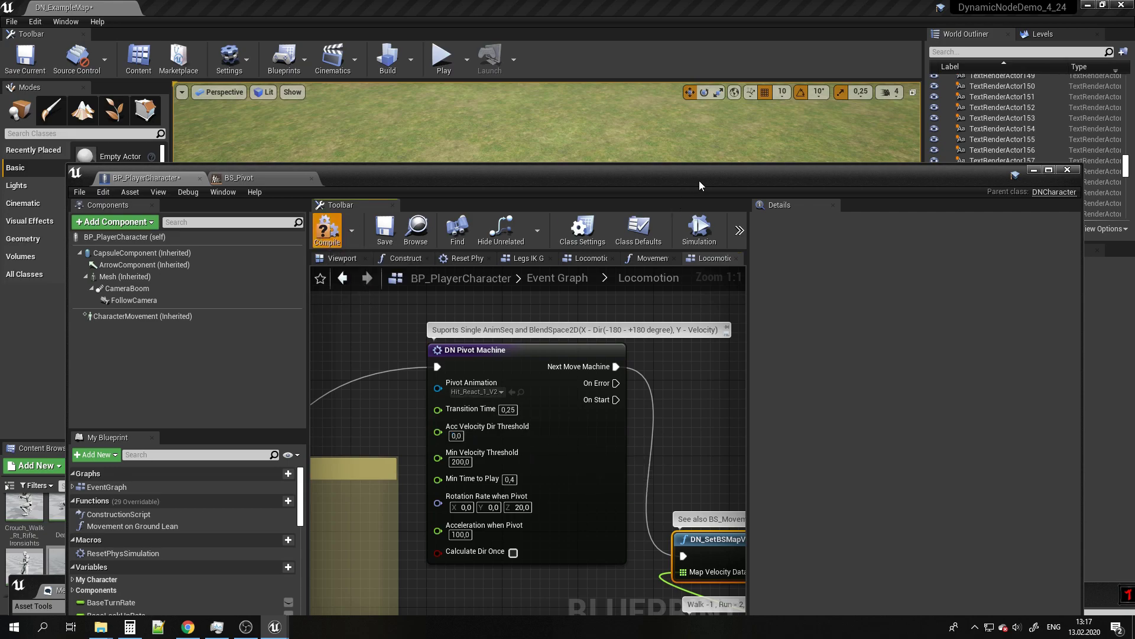
Step: Uncover the level, start Play and run the character forward with W
left_click_drag(699, 185, 669, 443)
left_click(443, 59)
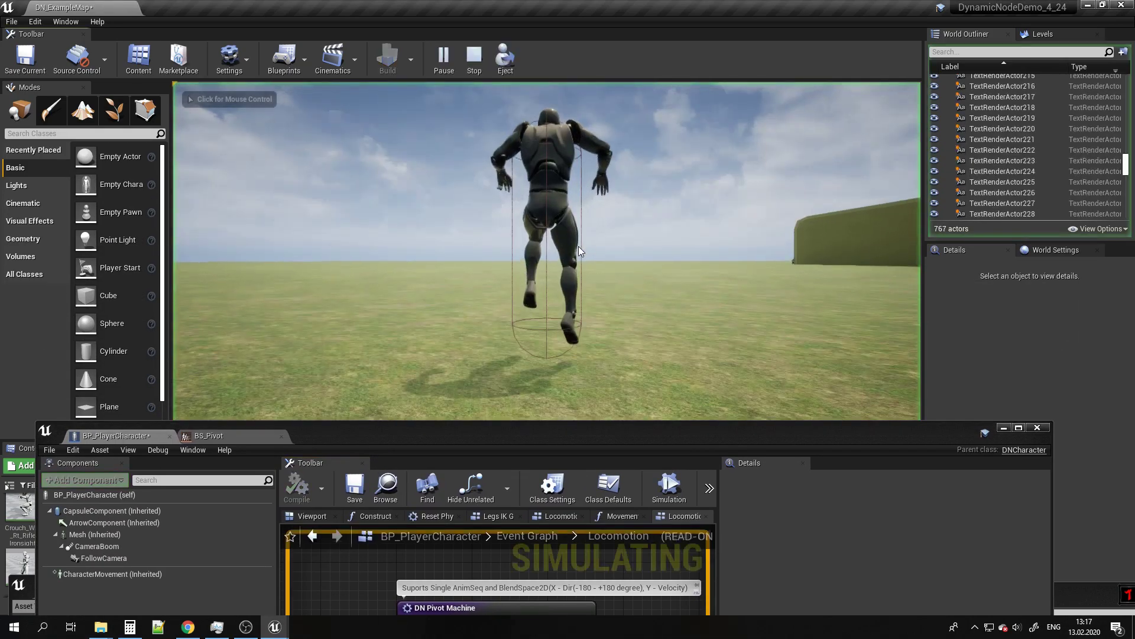
left_click(579, 251)
key("w")
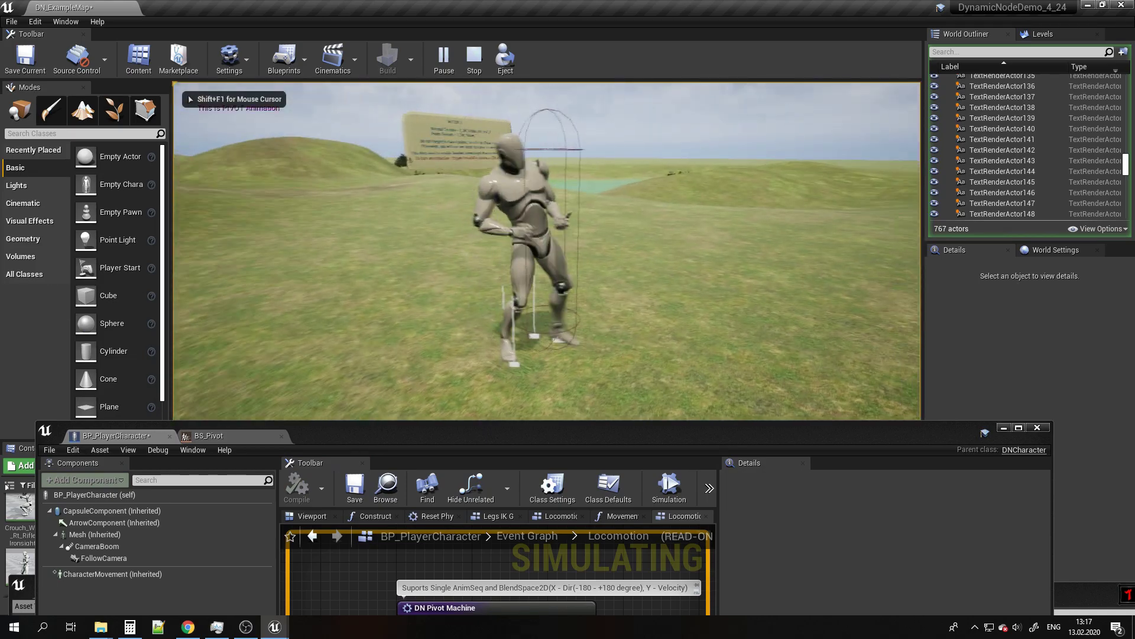
key("w")
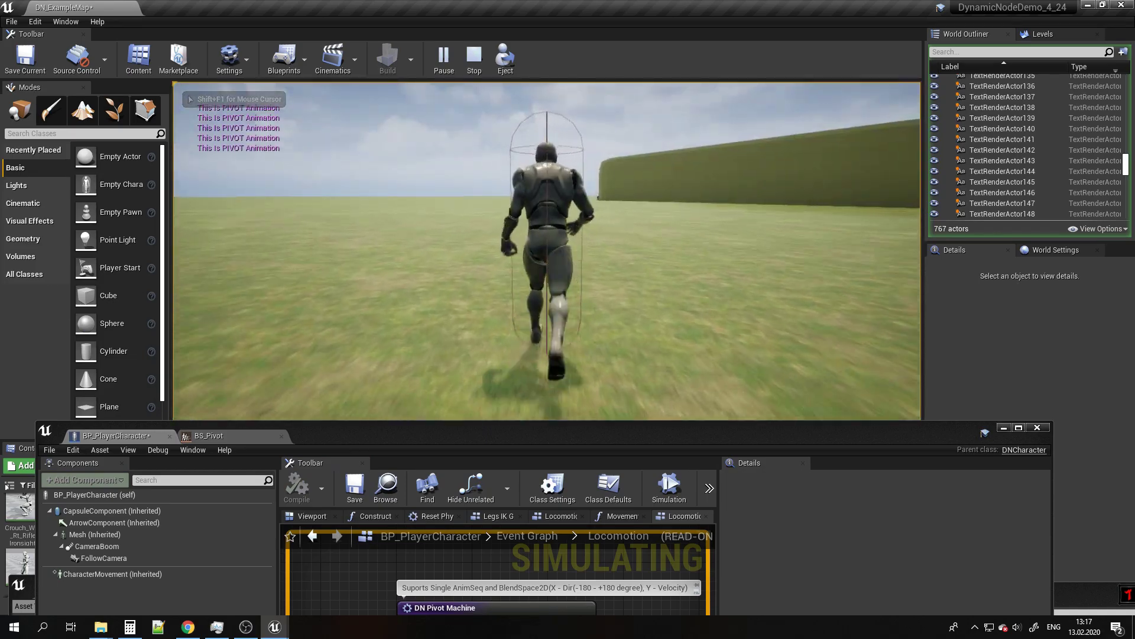
key("w")
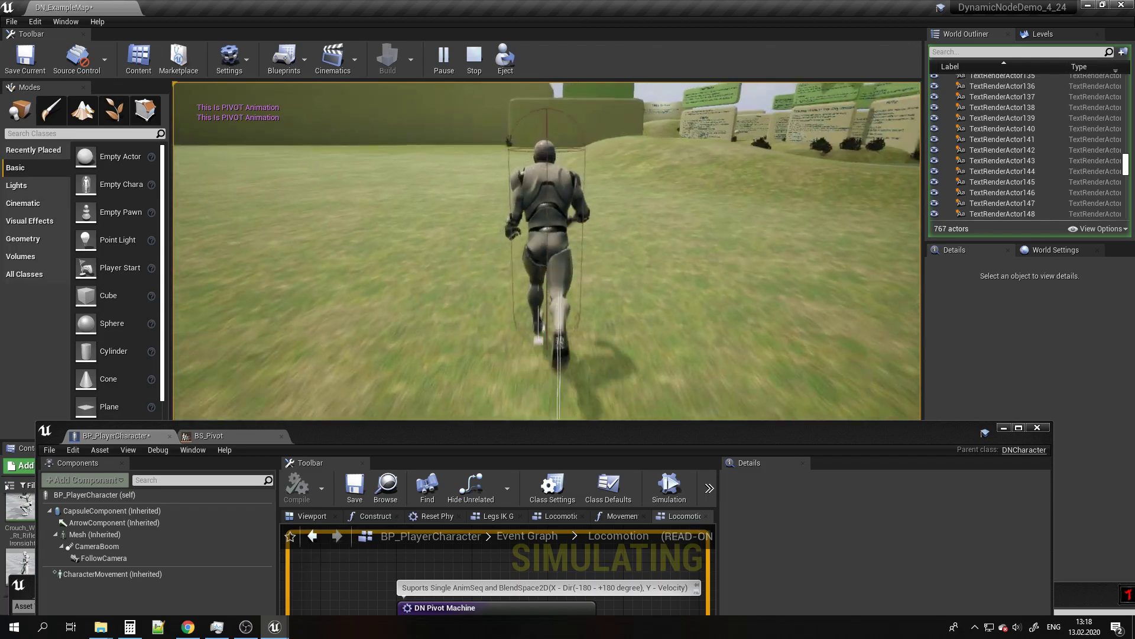
Step: Reverse direction with S and W to trigger pivots, stop, and bring the Blueprint editor back
key("s")
key("w")
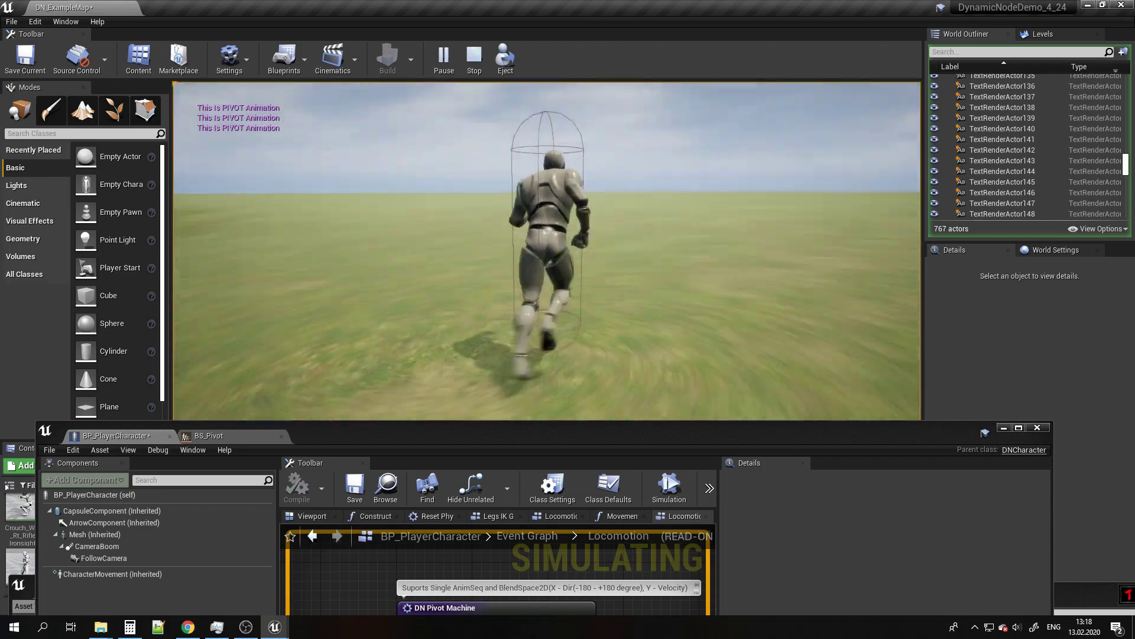
key("s")
key("w")
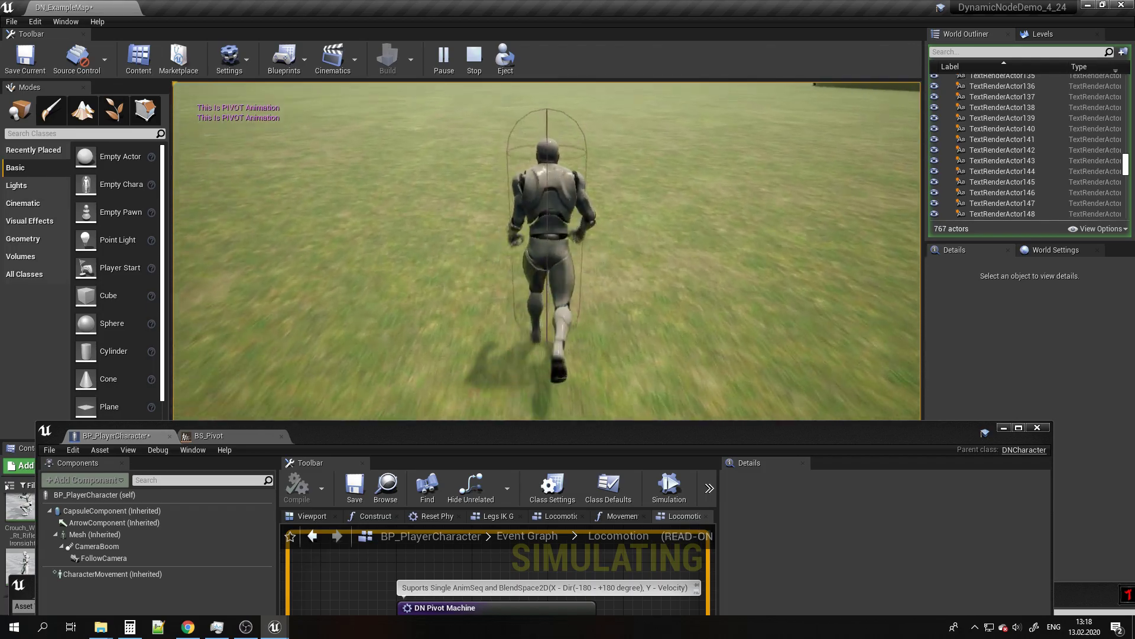
key("Escape")
left_click_drag(613, 434, 647, 179)
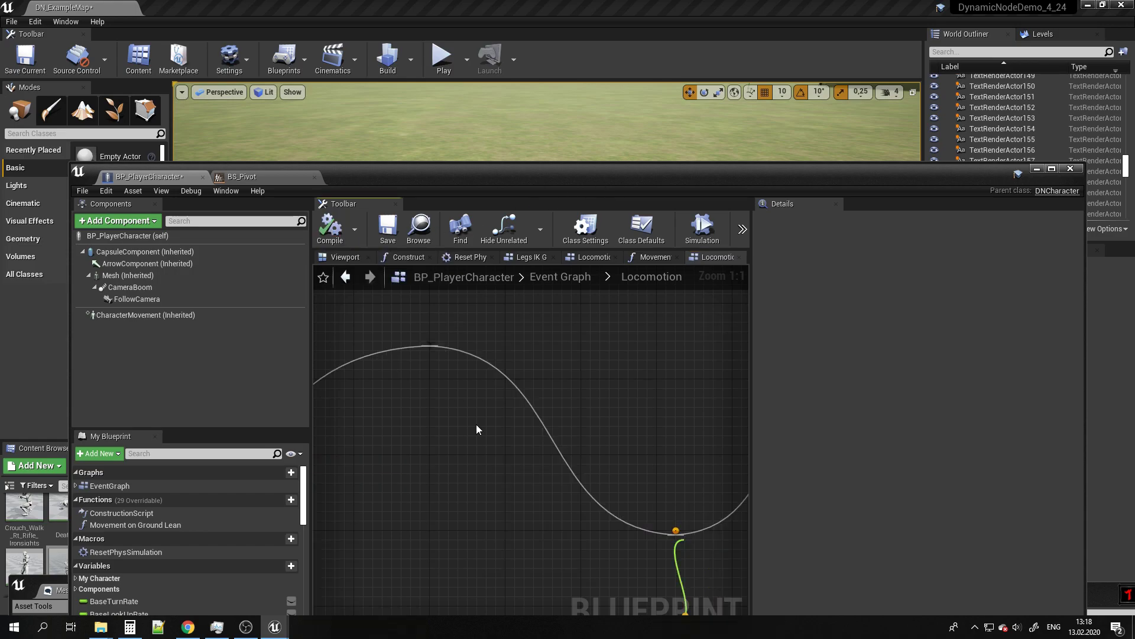
Step: Play-test a W-then-S pivot with threshold -0.75, stop, and enlarge the Blueprint editor
left_click_drag(678, 178, 665, 480)
left_click(443, 57)
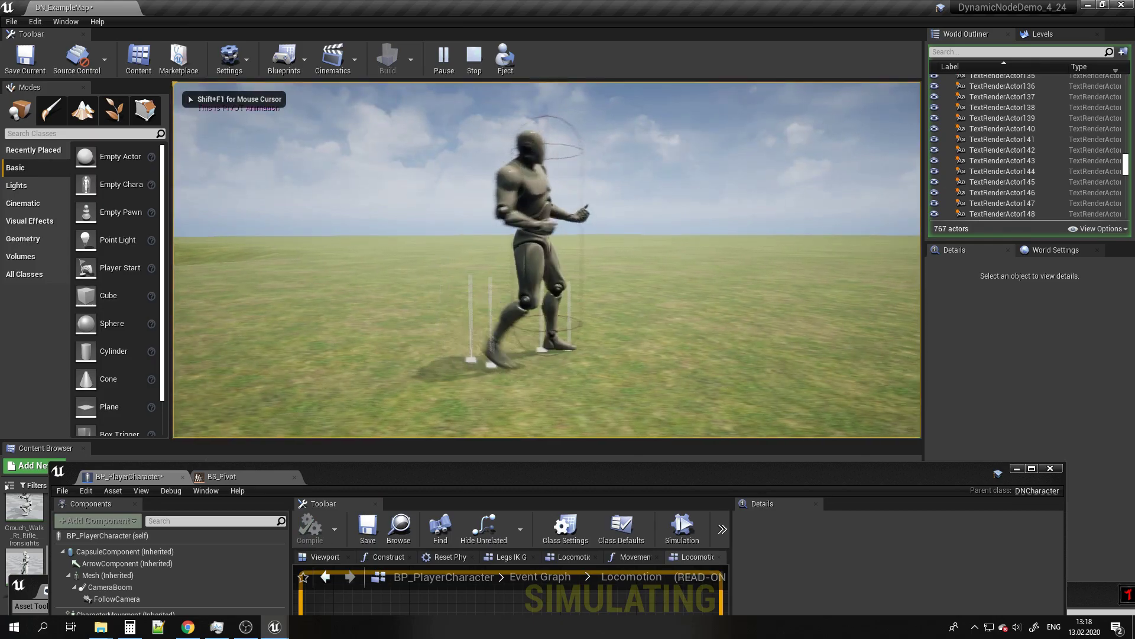
key("w")
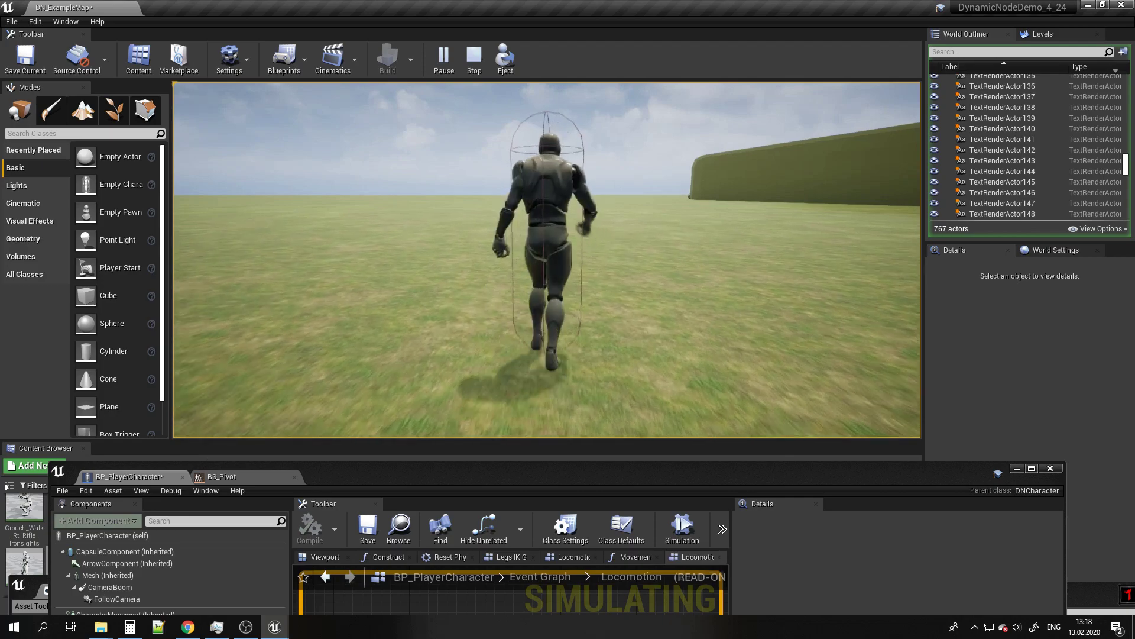
key("s")
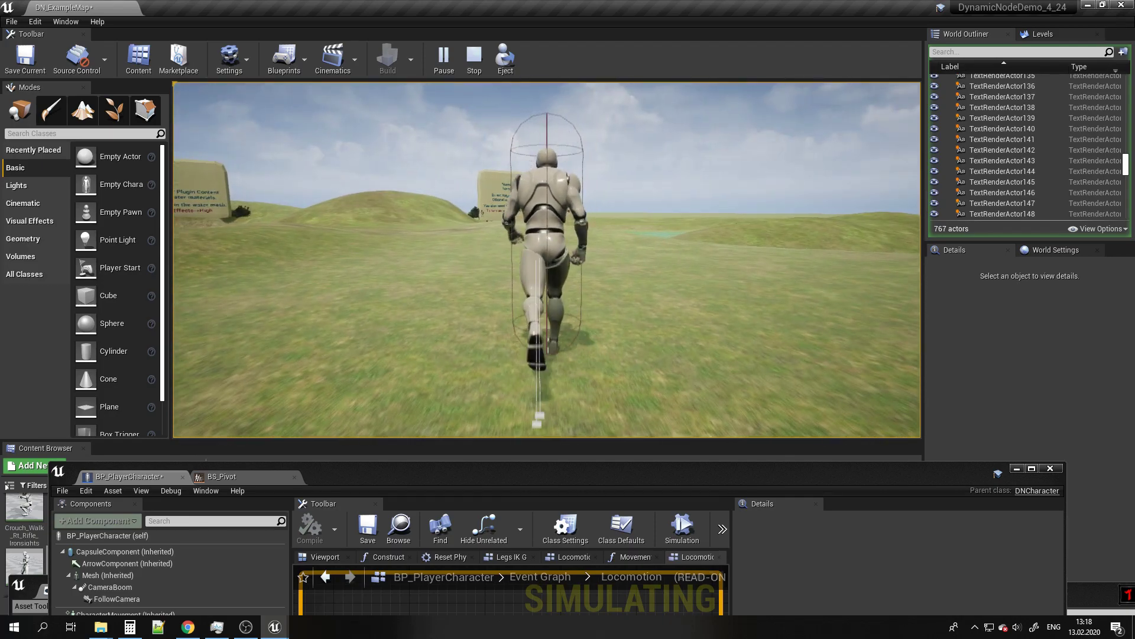
key("Escape")
left_click_drag(650, 463, 684, 187)
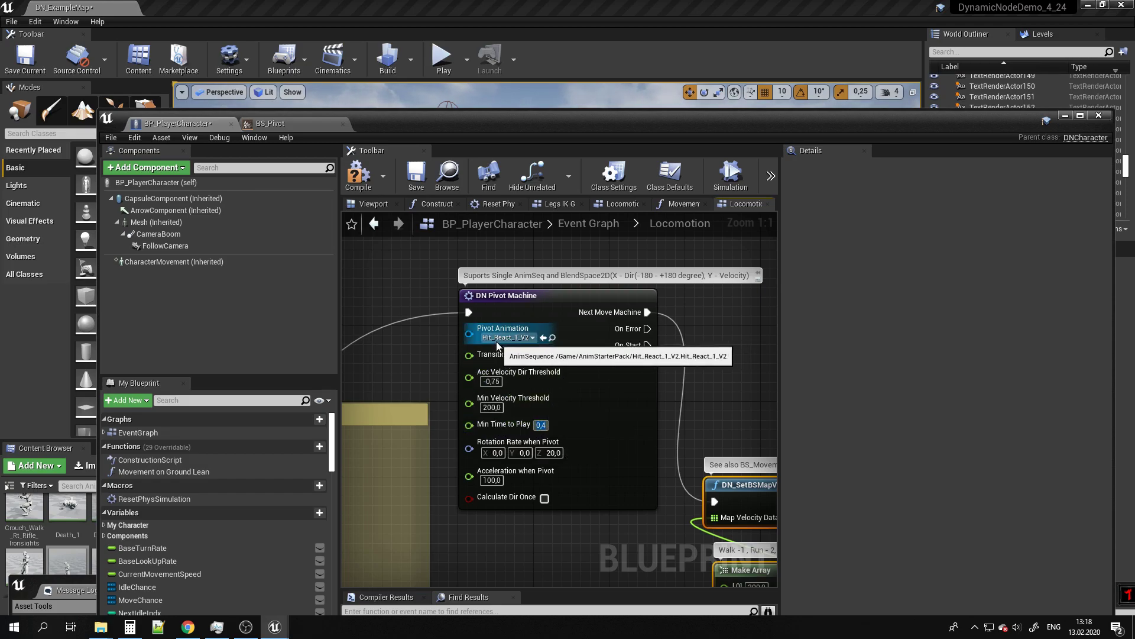
Step: Set Rotation Rate when Pivot Z to 500 and Acceleration when Pivot to 2000
right_click_drag(645, 464, 636, 432)
type("500")
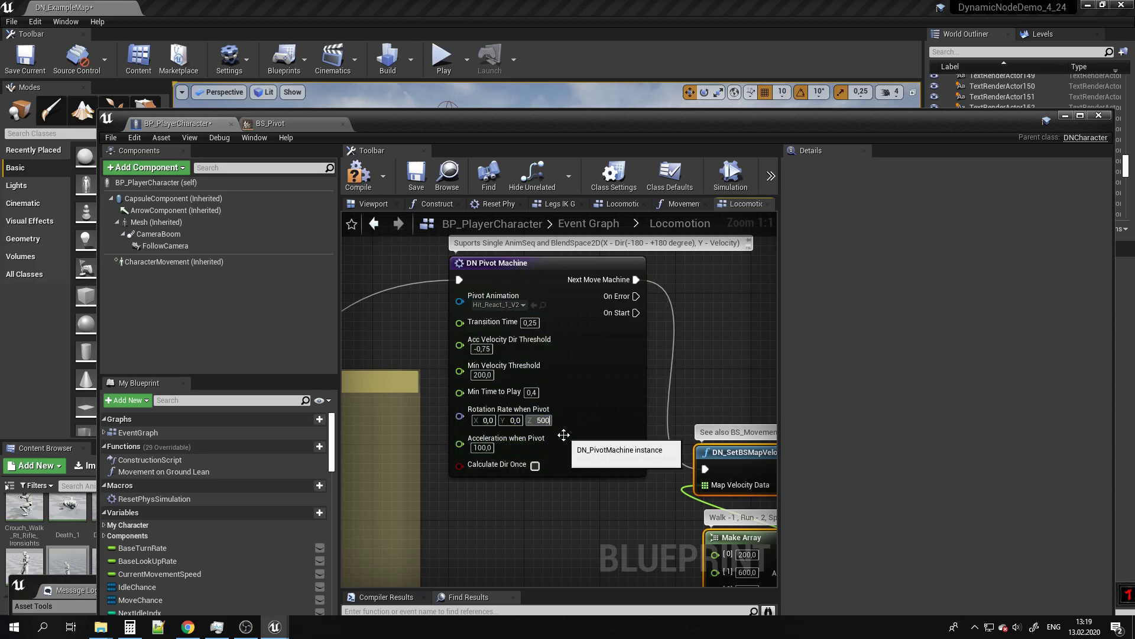
left_click(482, 447)
type("2000")
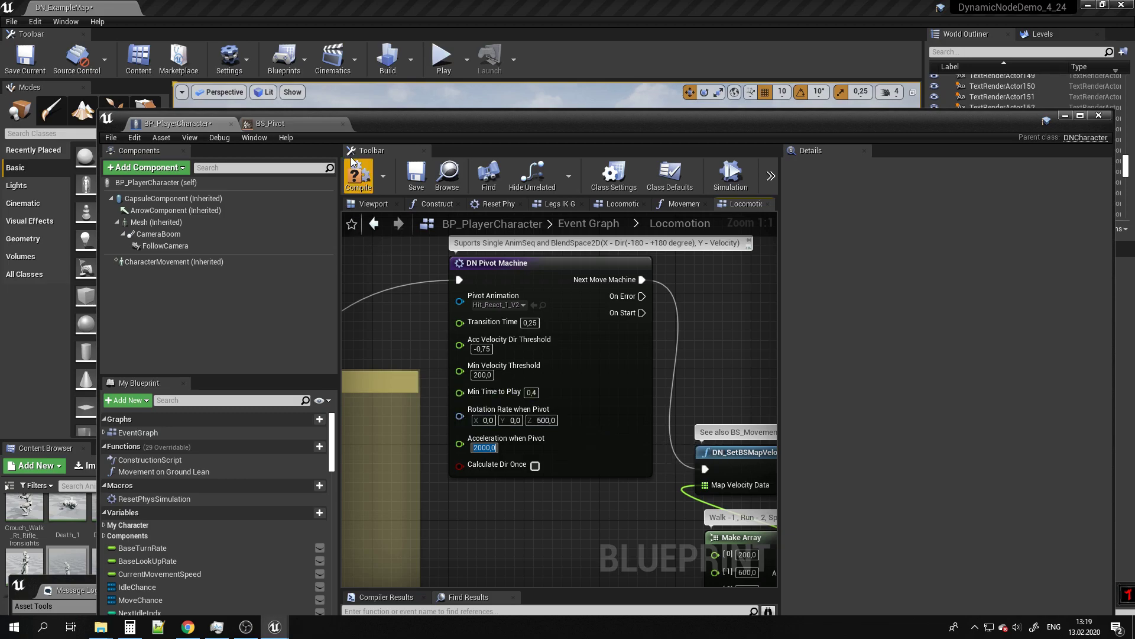
Step: Minimize the Blueprint editor and play-test the faster pivots, then stop with Esc
left_click(1069, 117)
left_click(444, 56)
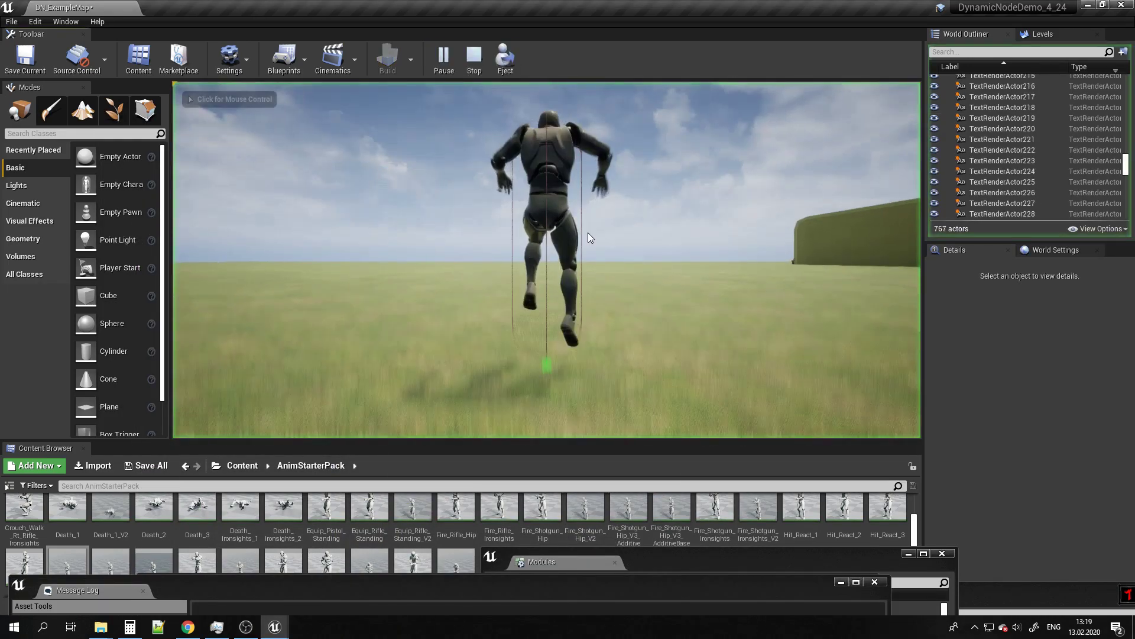
left_click(587, 237)
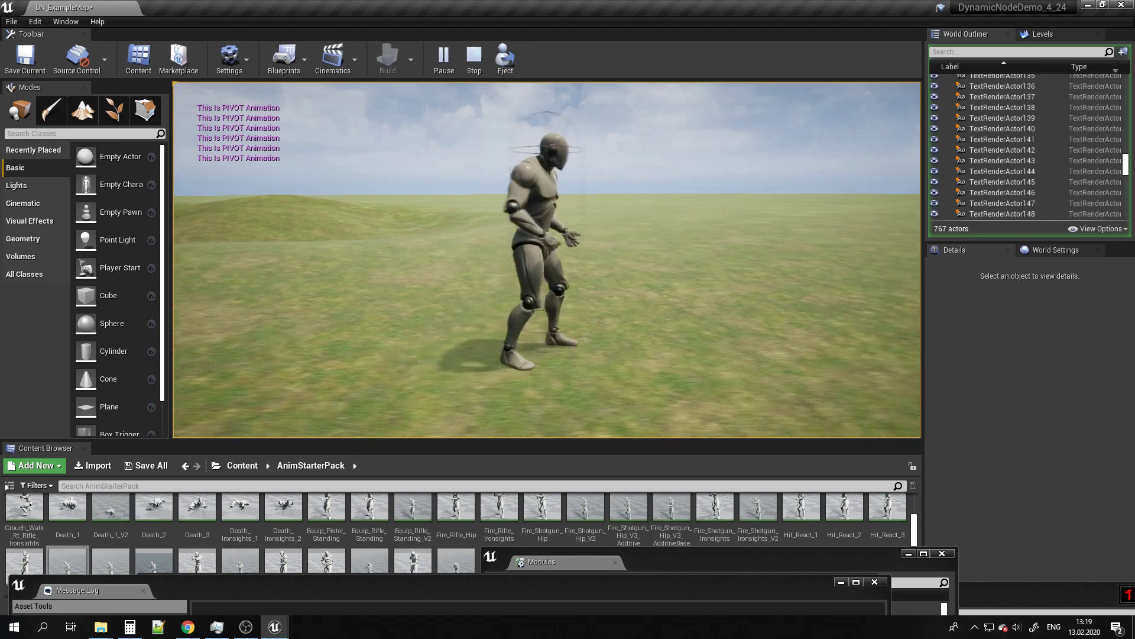
key("Escape")
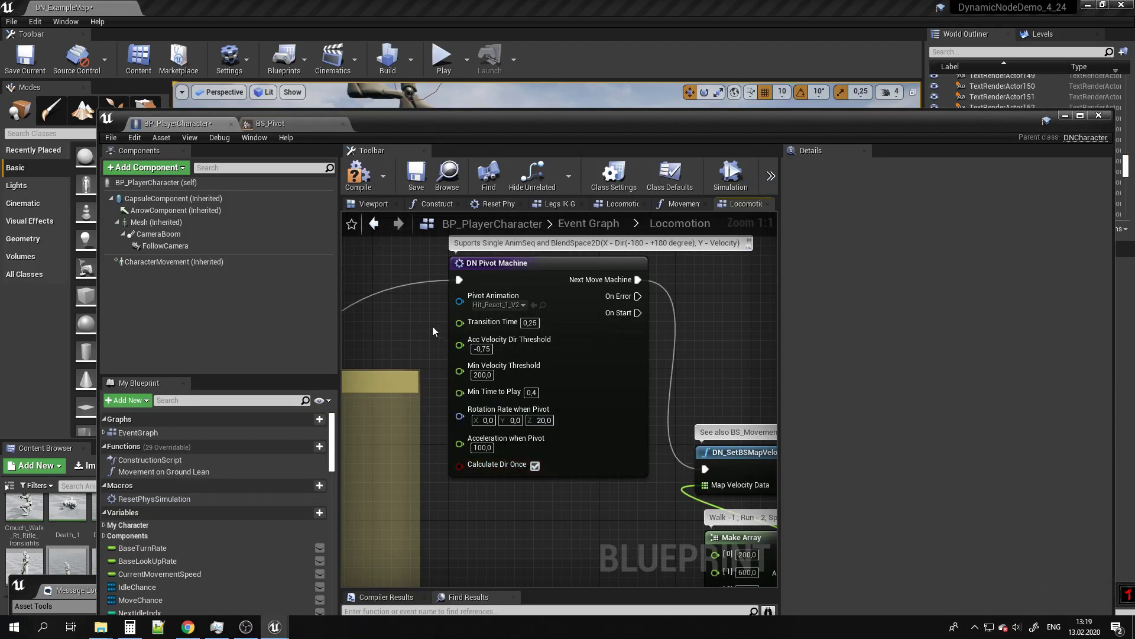
Step: Assign BS_Pivot to the DN Pivot Machine's Pivot Animation pin and open the blend space to inspect it
right_click_drag(433, 330, 598, 305)
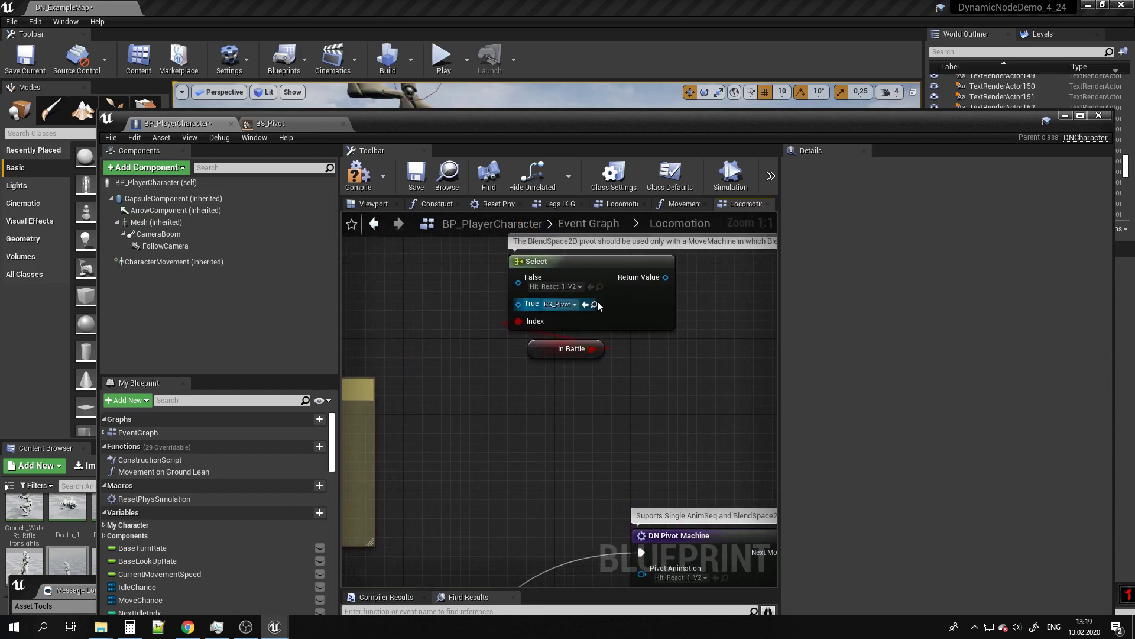
left_click_drag(602, 123, 772, 74)
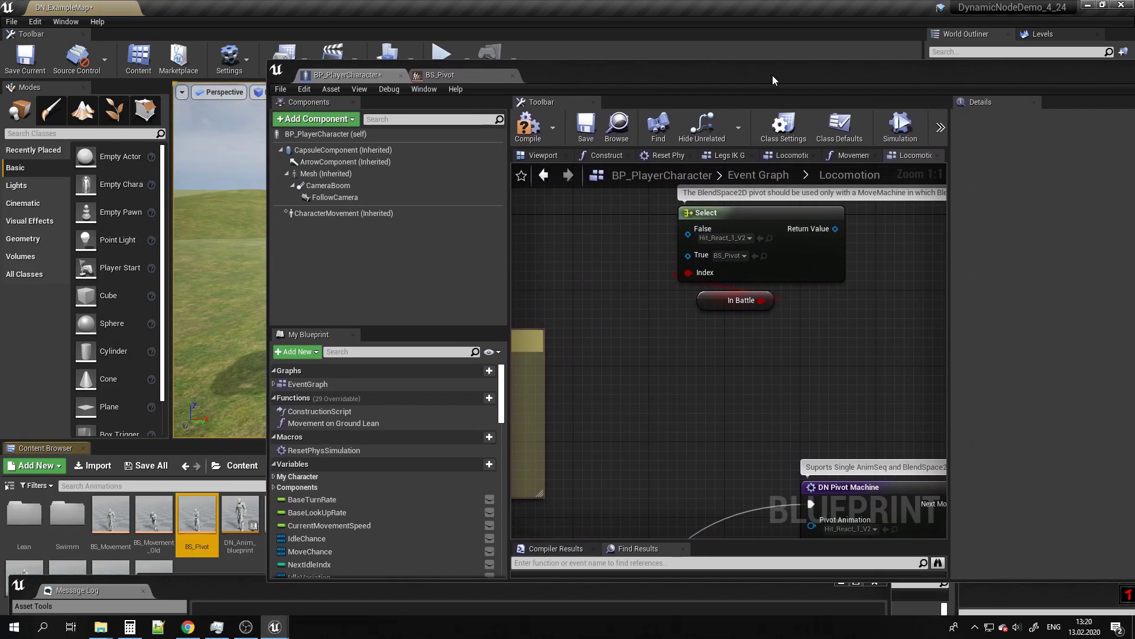
left_click_drag(198, 528, 686, 315)
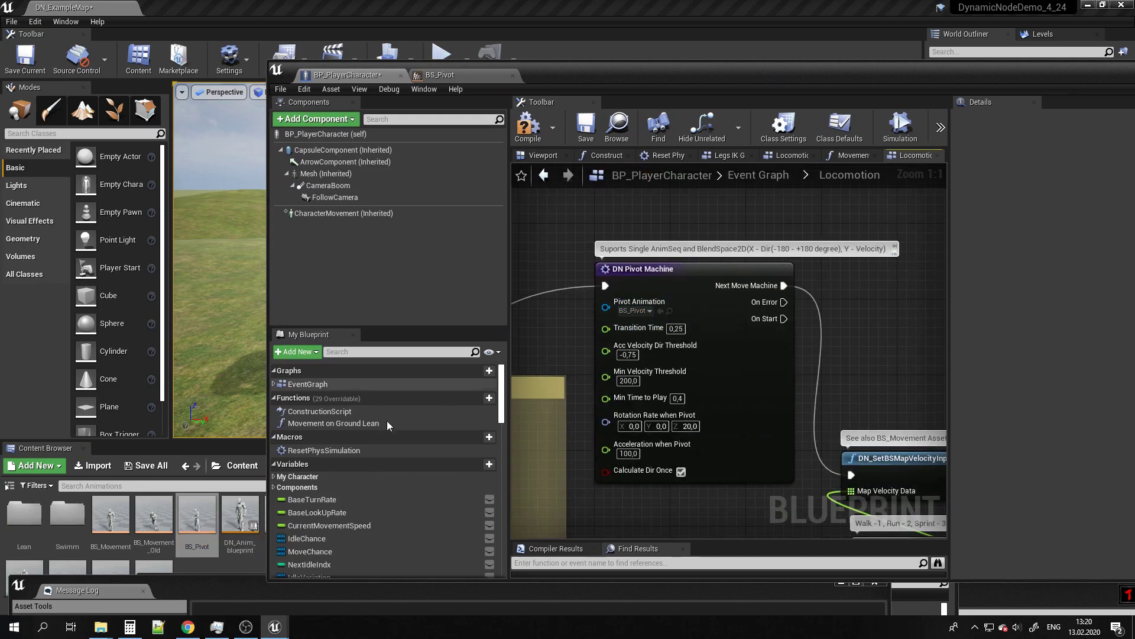
double_click(202, 512)
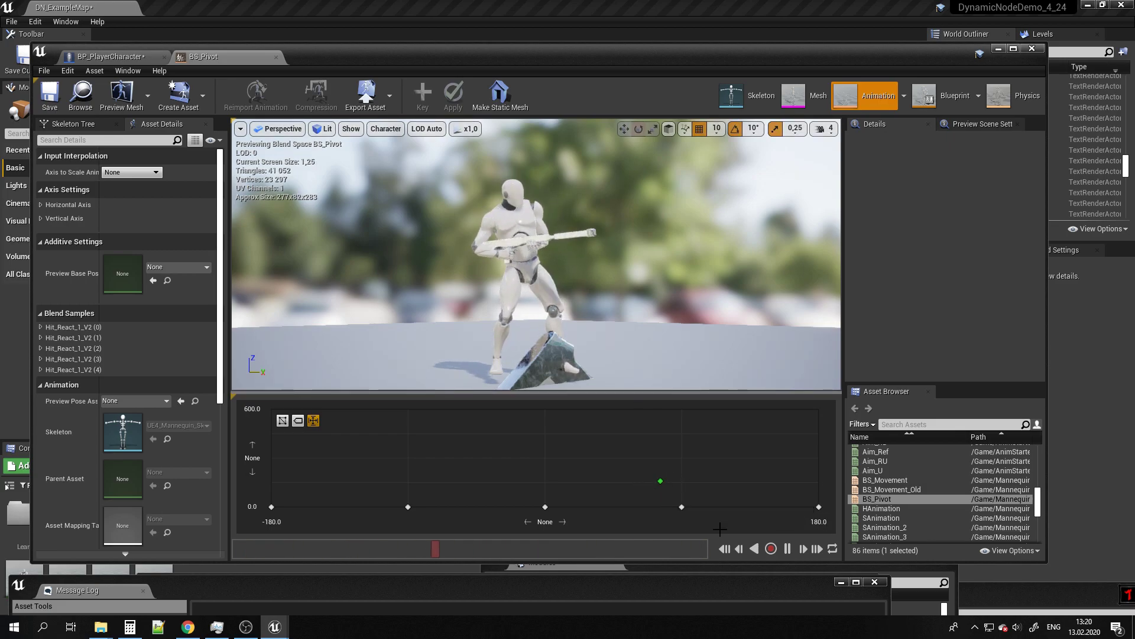
Step: Back in BP_PlayerCharacter, untick Calculate Dir Once on the pivot machine
left_click(115, 58)
left_click(449, 408)
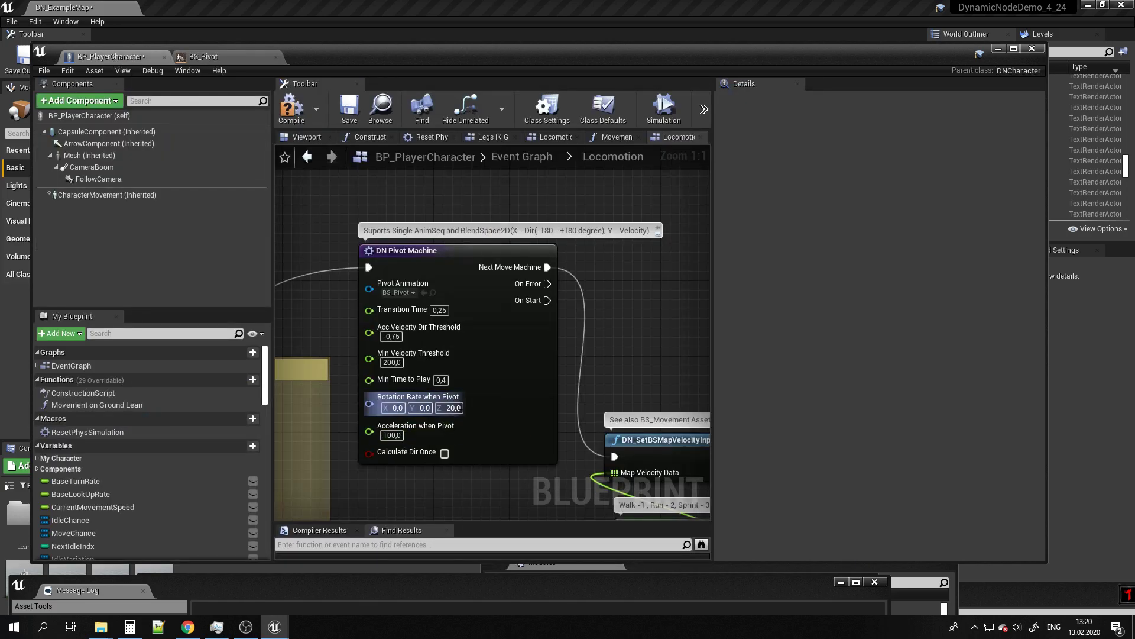
right_click_drag(591, 175, 611, 261)
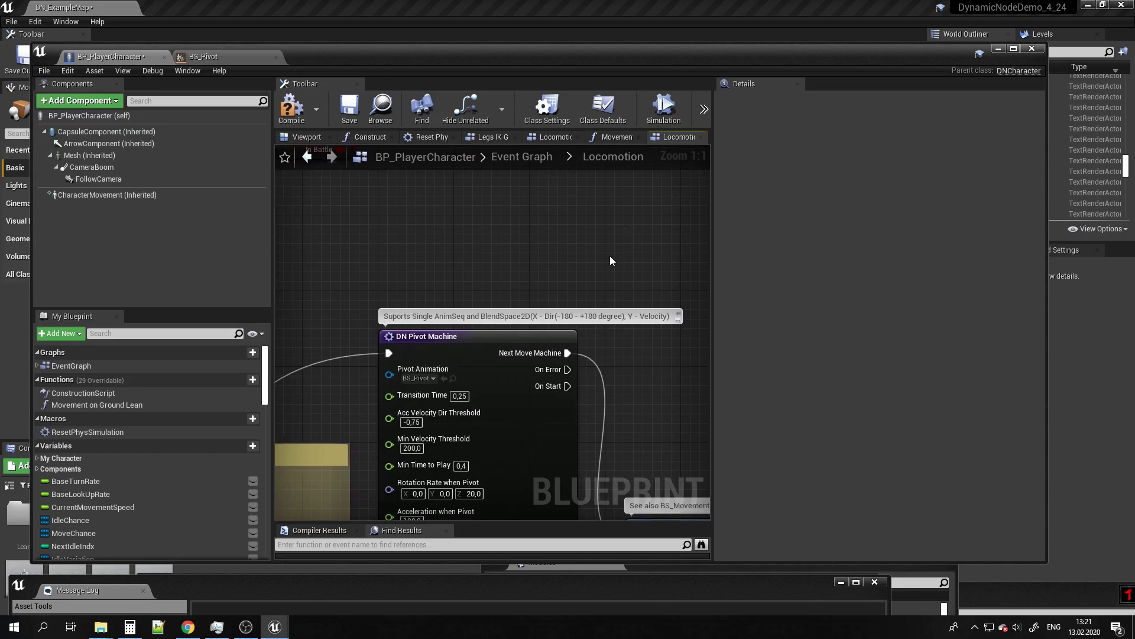
Step: Add a DN Pivot Machine Ext node via the 'pivotmach' search and place it in the graph's upper middle
right_click_drag(528, 253, 559, 272)
right_click(559, 271)
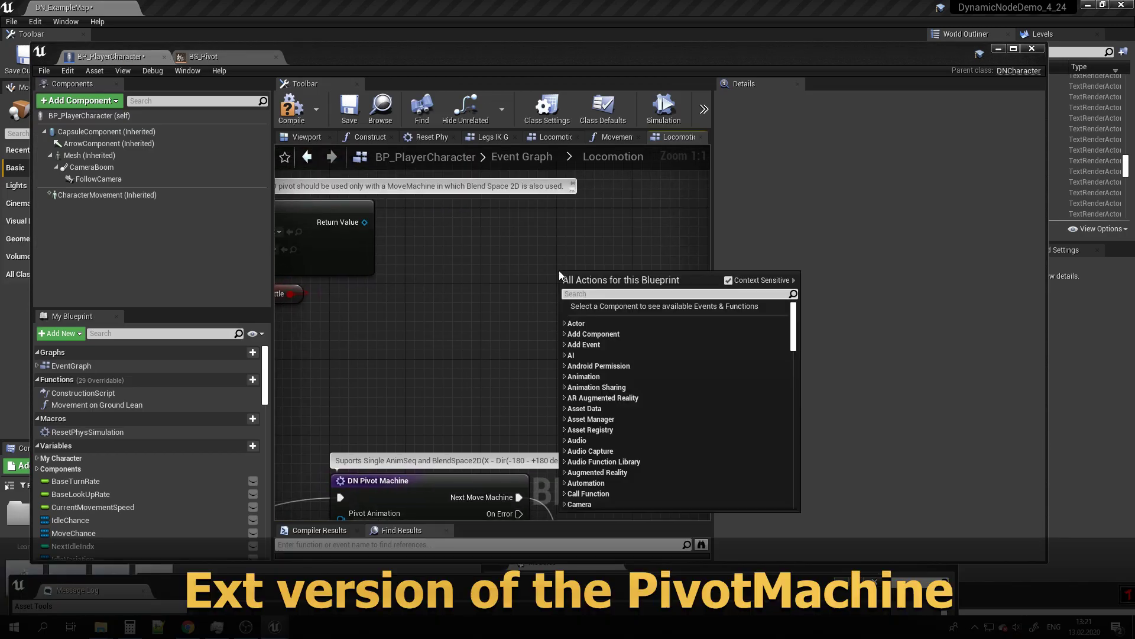
type("pi")
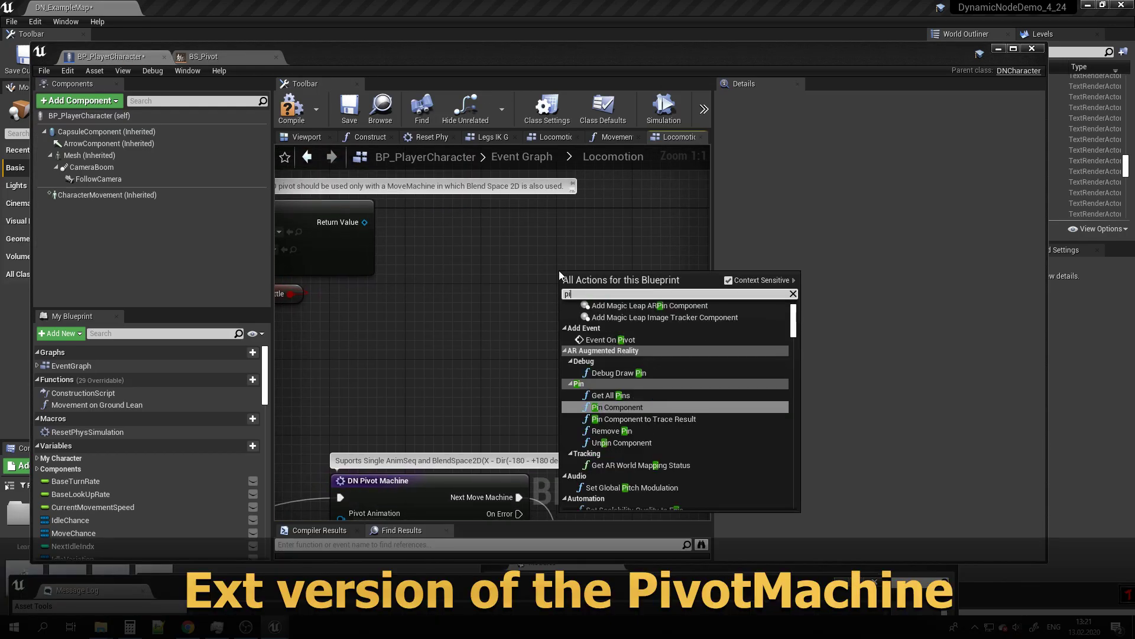
type("votmach")
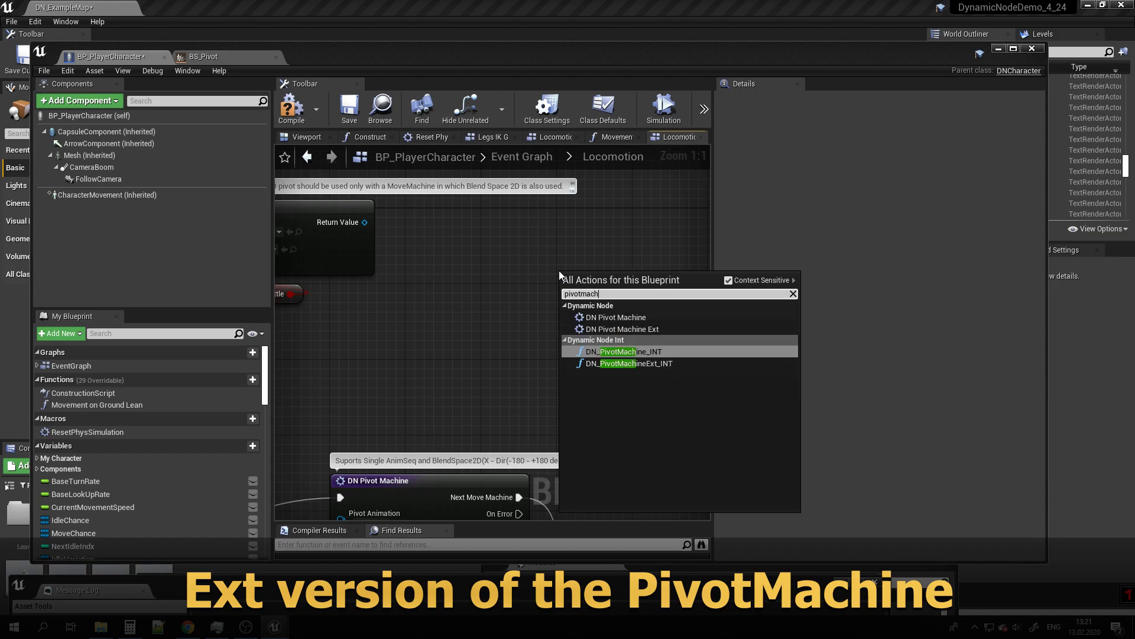
key("Up")
key("Up")
key("Return")
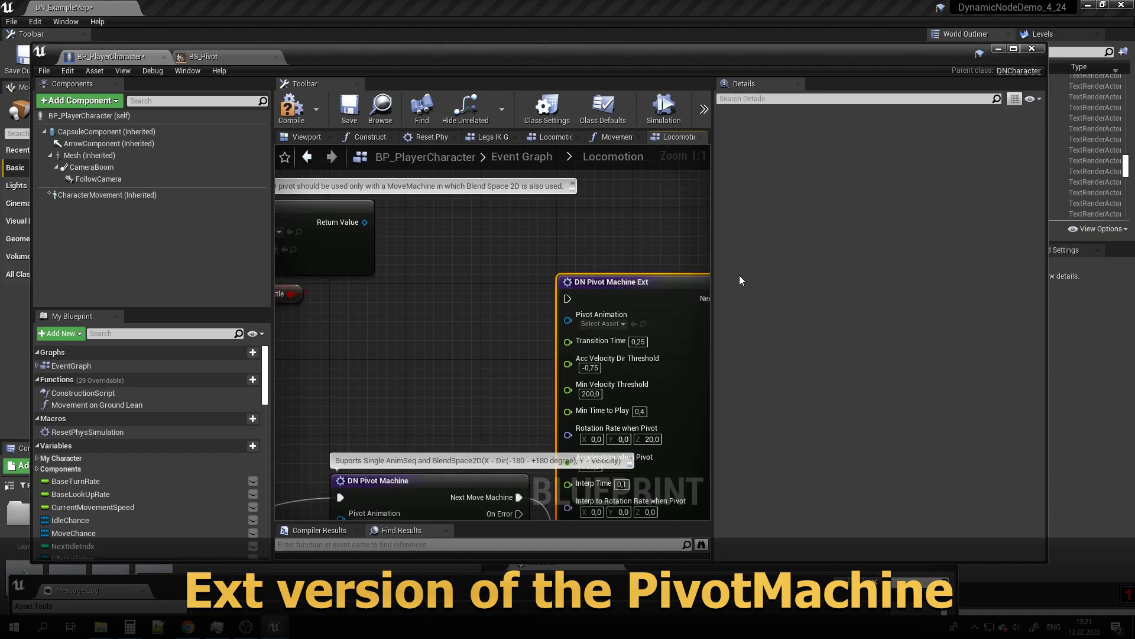
left_click_drag(456, 317, 460, 183)
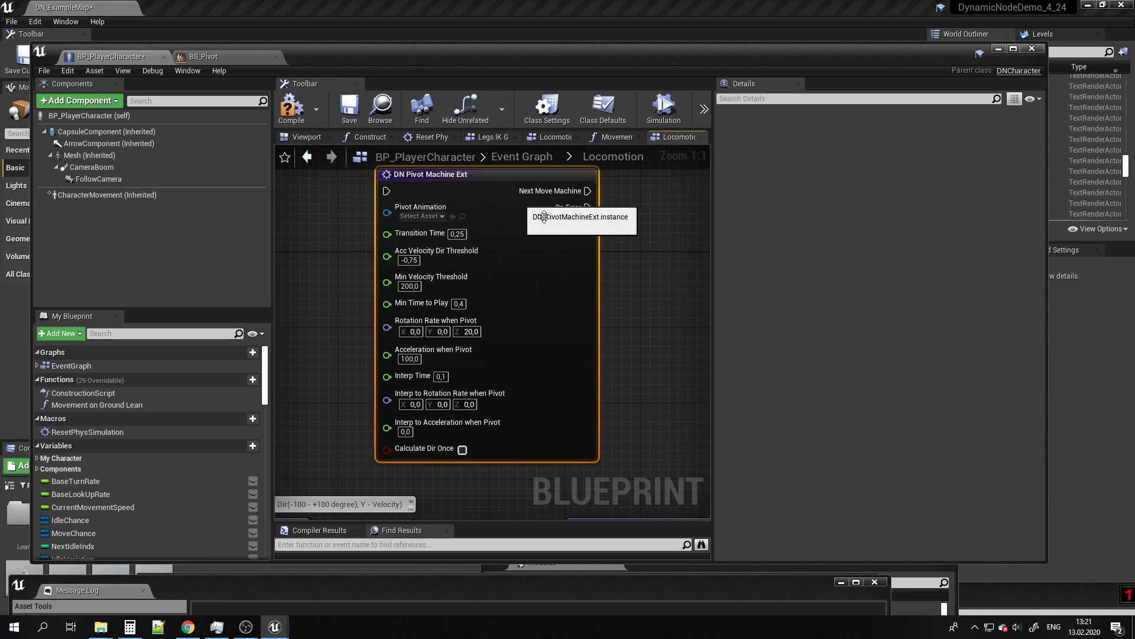
right_click_drag(544, 216, 648, 293)
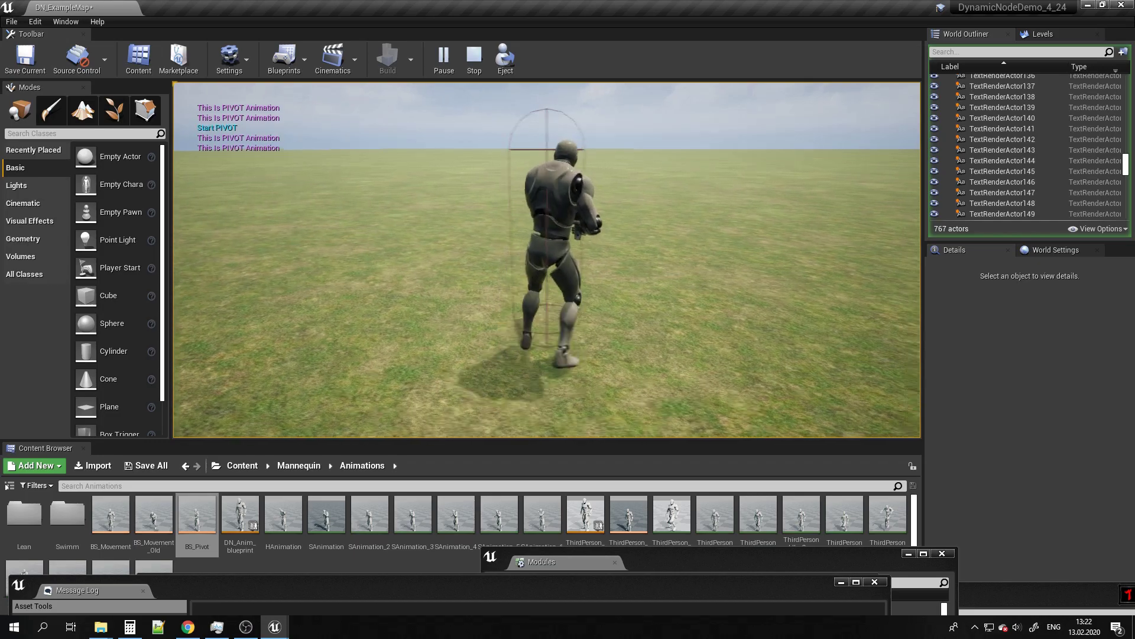
Step: Stop the play-test, add SAnimation_2 to BS_Pivot, and delete the extra Hit_React_1_V2 sample
key("Escape")
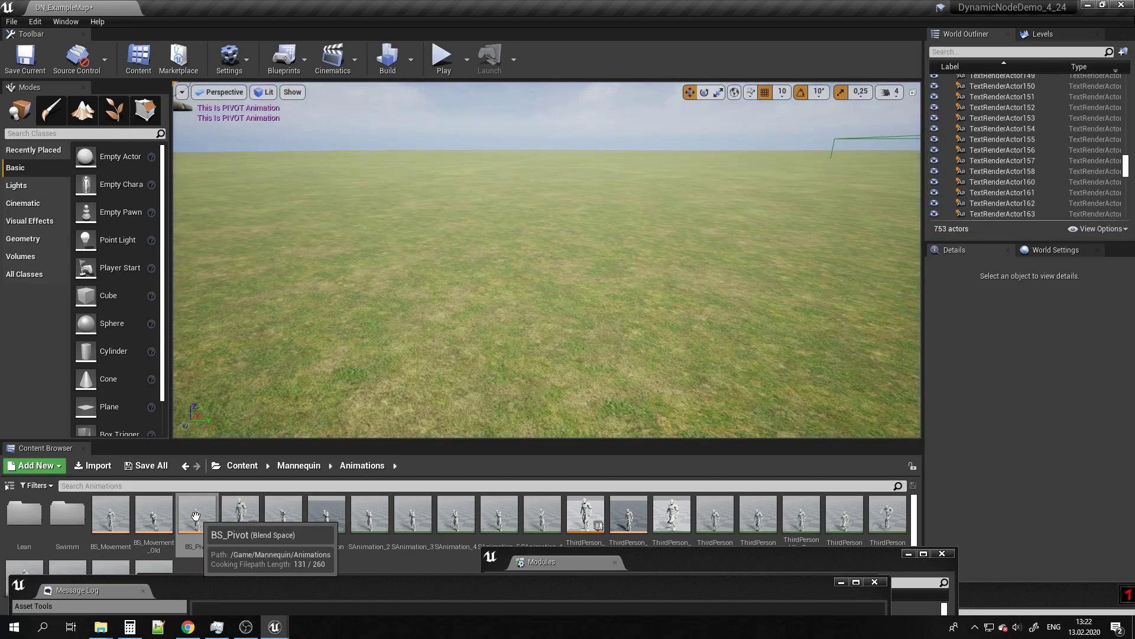
double_click(196, 516)
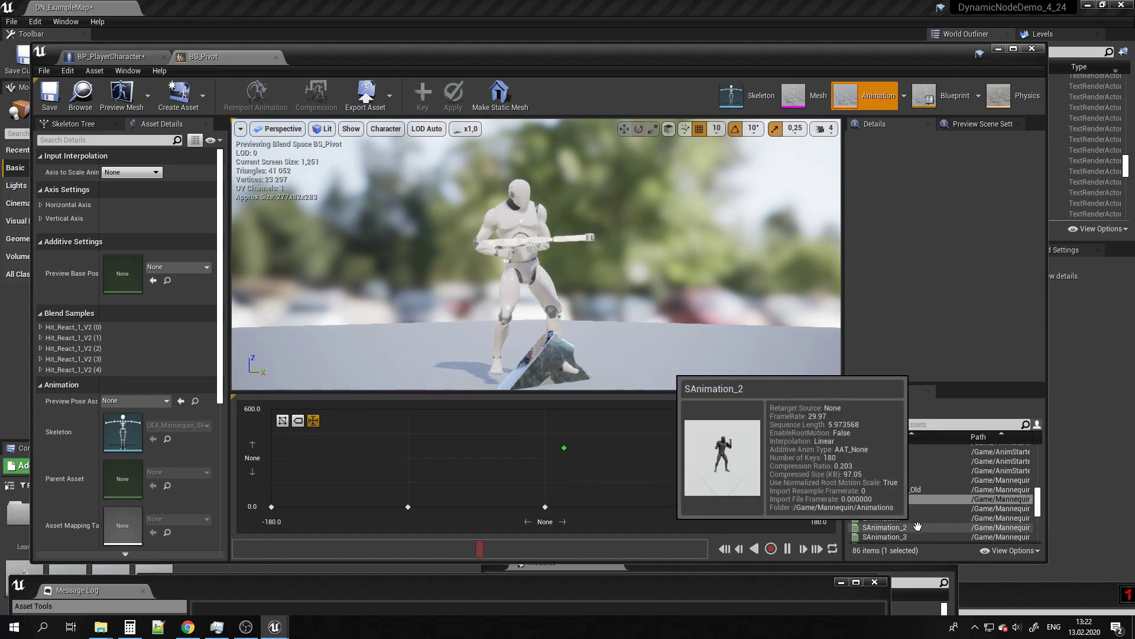
scroll(905, 513, "down", 1)
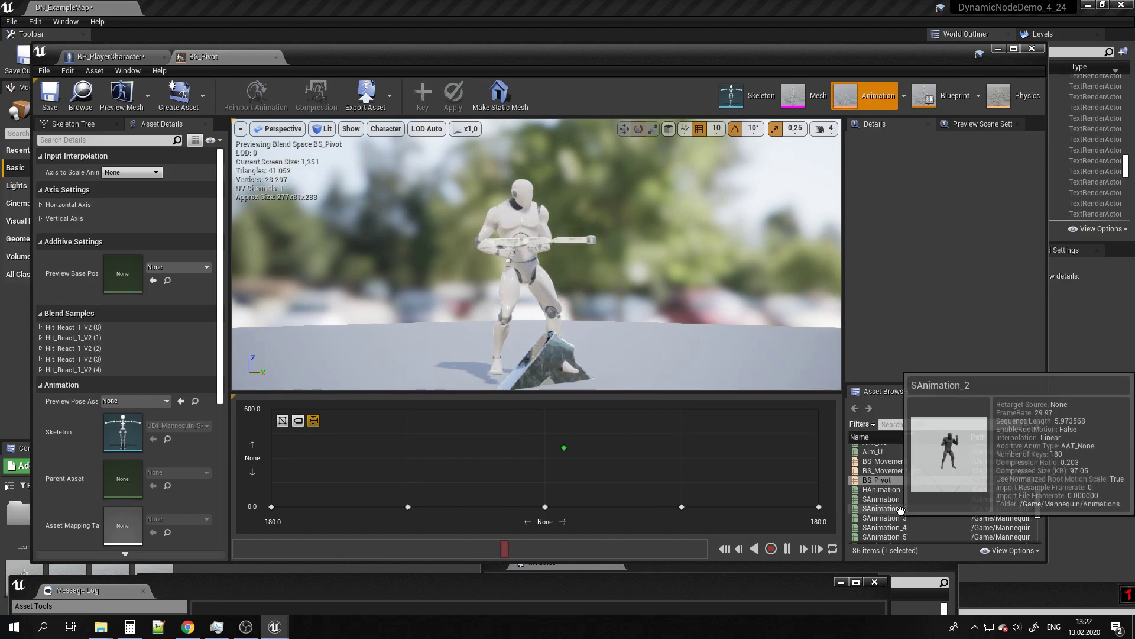
left_click_drag(903, 509, 683, 489)
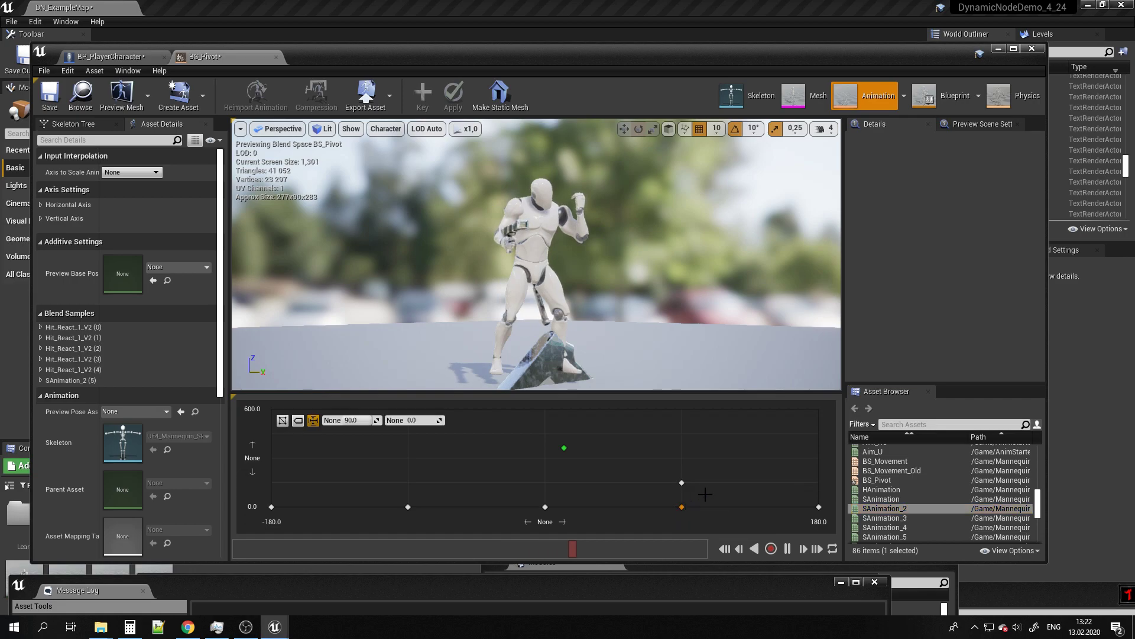
key("Delete")
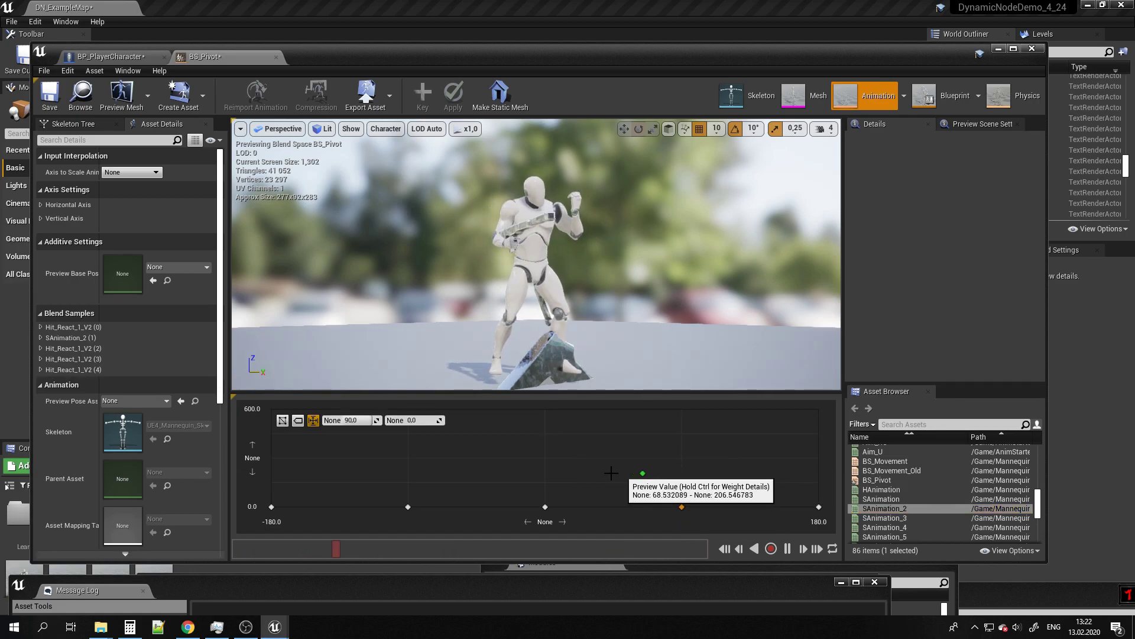
Step: Play-test the character, steering W, A, D, then W to trigger pivots
left_click(141, 59)
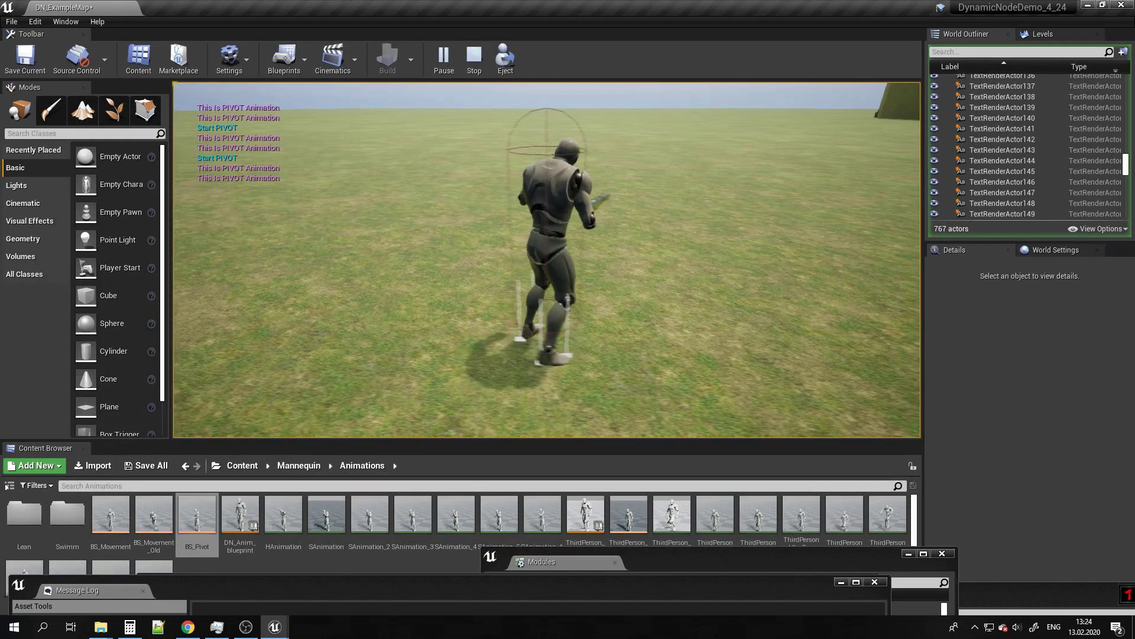
key("w")
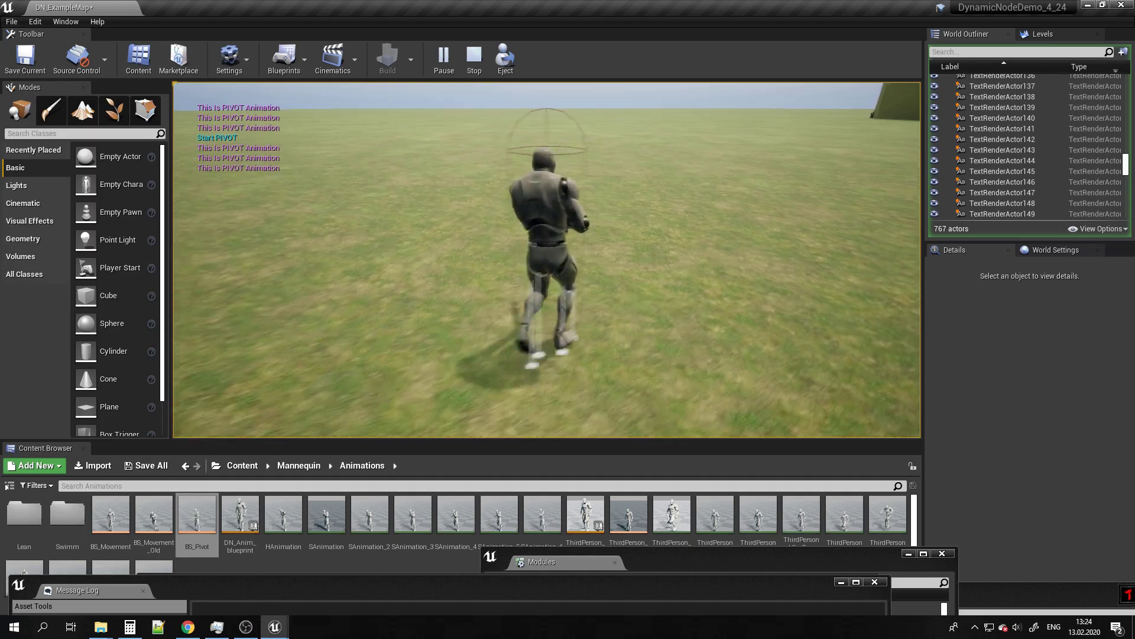
key("a")
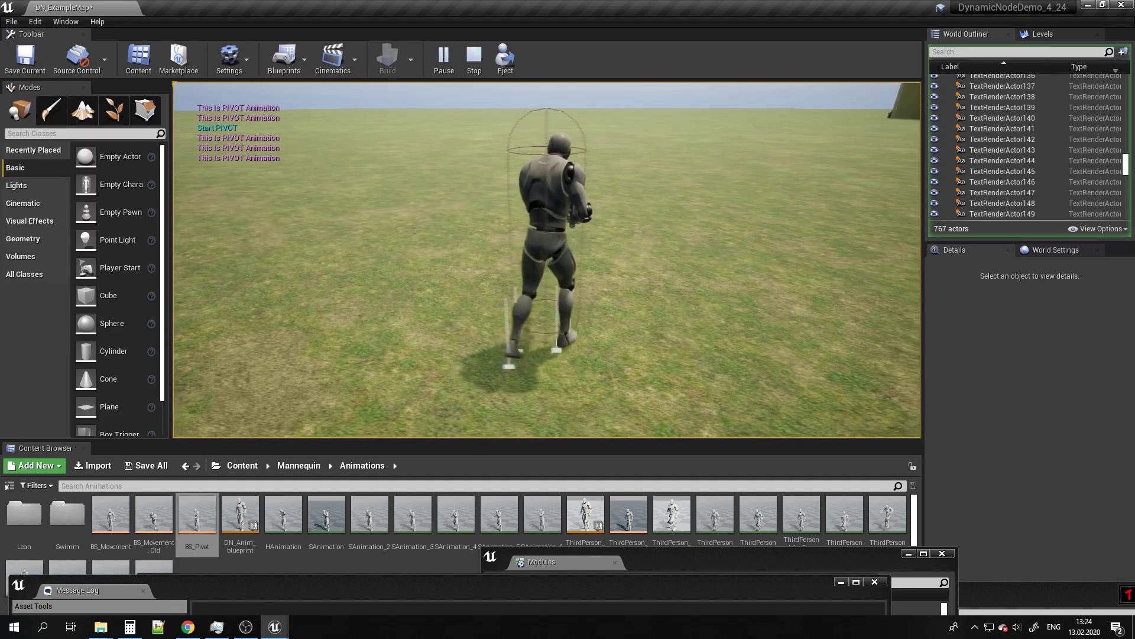
key("d")
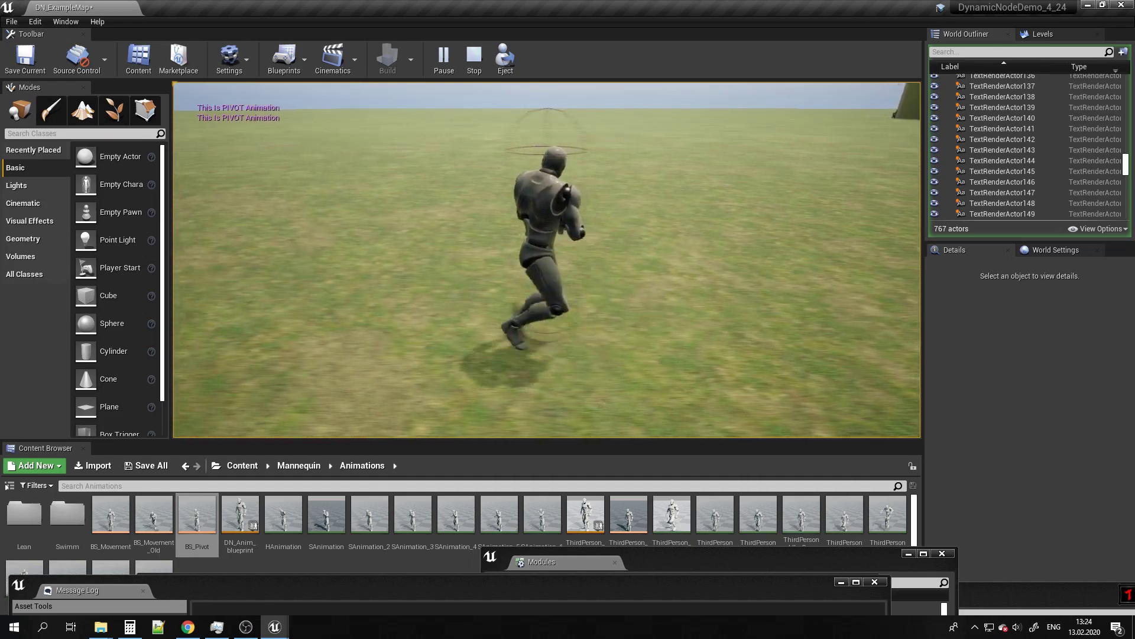
key("w")
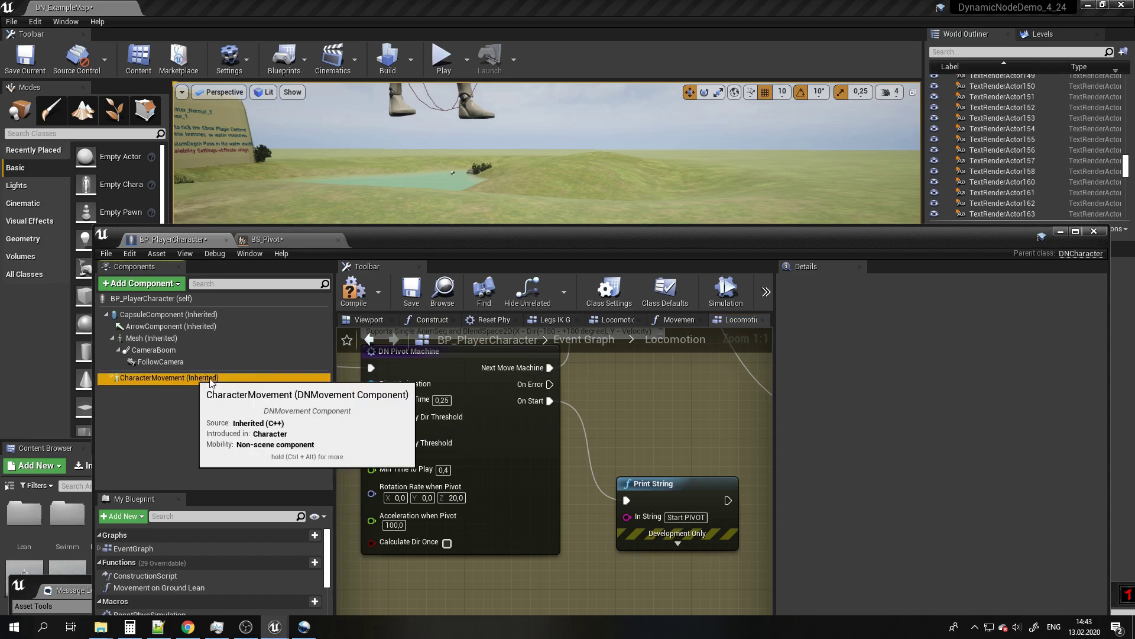
Step: Turn off Use Velocity to Orient to Movement Rotation on the CharacterMovement component
left_click(177, 377)
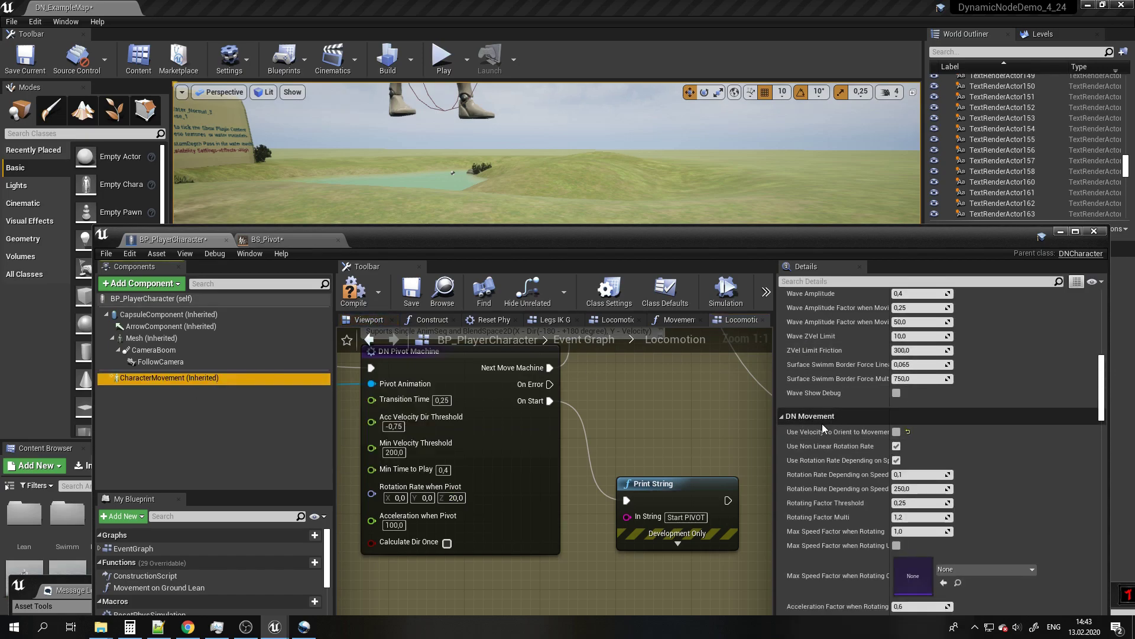
left_click(896, 432)
left_click_drag(889, 449, 979, 449)
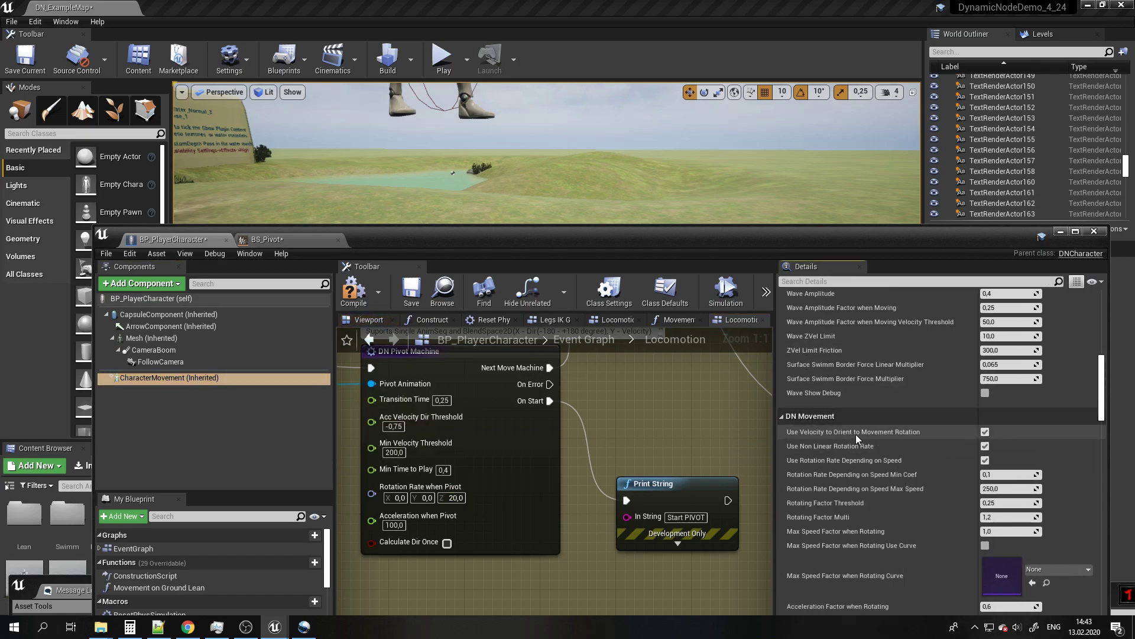
left_click(985, 432)
Step: Raise the DN Pivot Machine's Rotation Rate when Pivot Z from 20 to 100
scroll(562, 581, "down", 2)
scroll(562, 581, "down", 4)
scroll(562, 581, "down", 3)
scroll(561, 581, "down", 3)
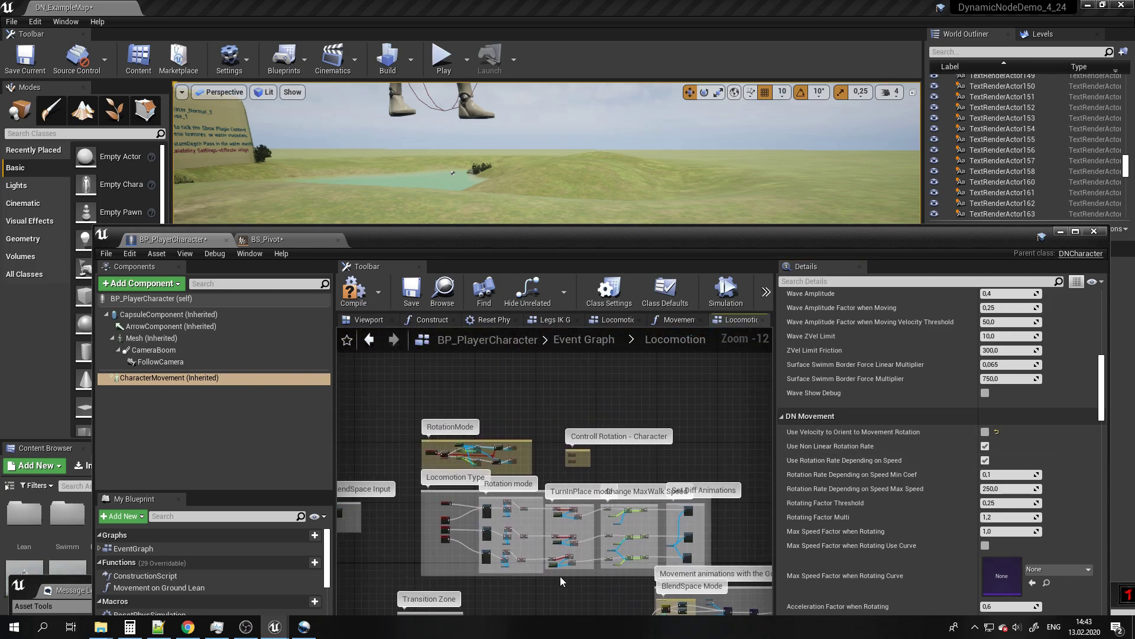
scroll(526, 460, "up", 2)
scroll(526, 461, "up", 10)
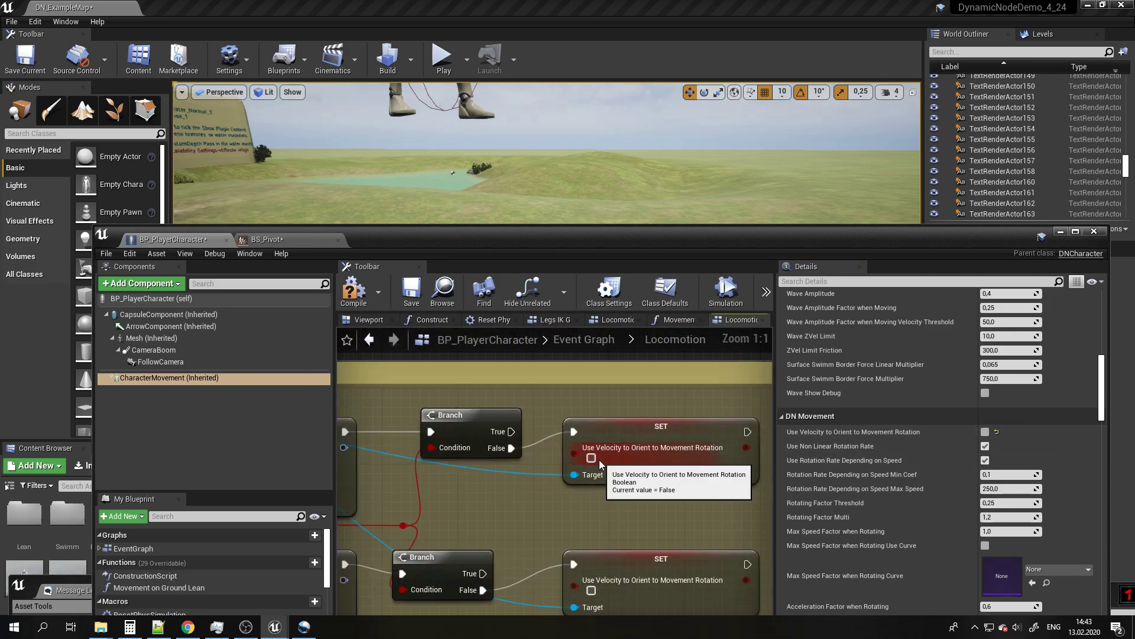
scroll(590, 464, "up", 2)
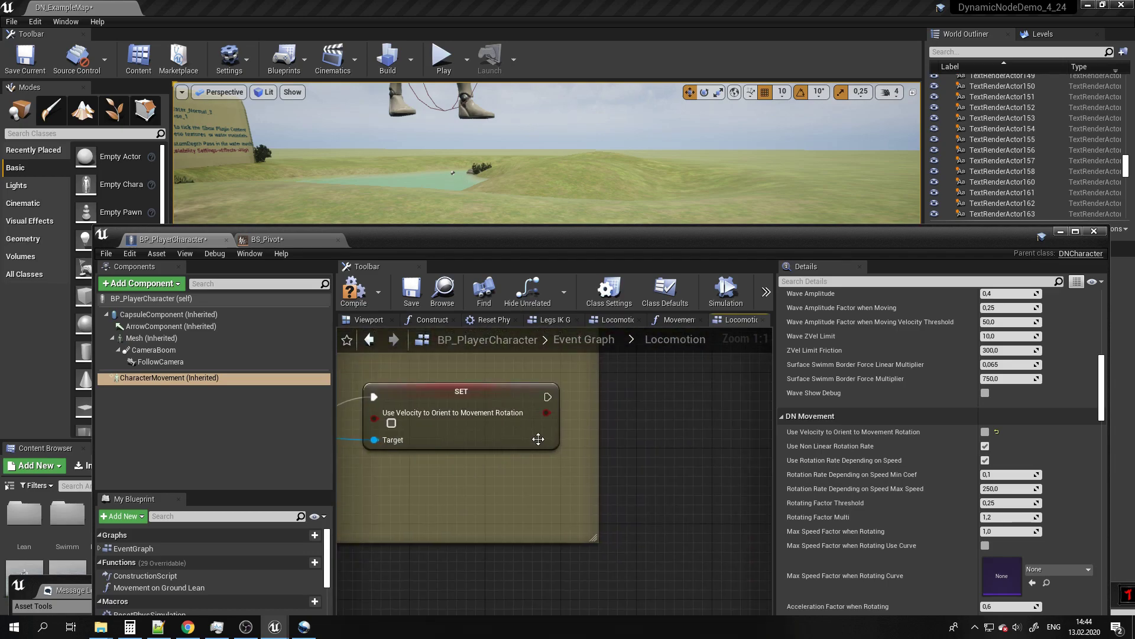
scroll(538, 435, "down", 6)
scroll(561, 555, "down", 4)
scroll(562, 556, "up", 3)
scroll(561, 555, "up", 4)
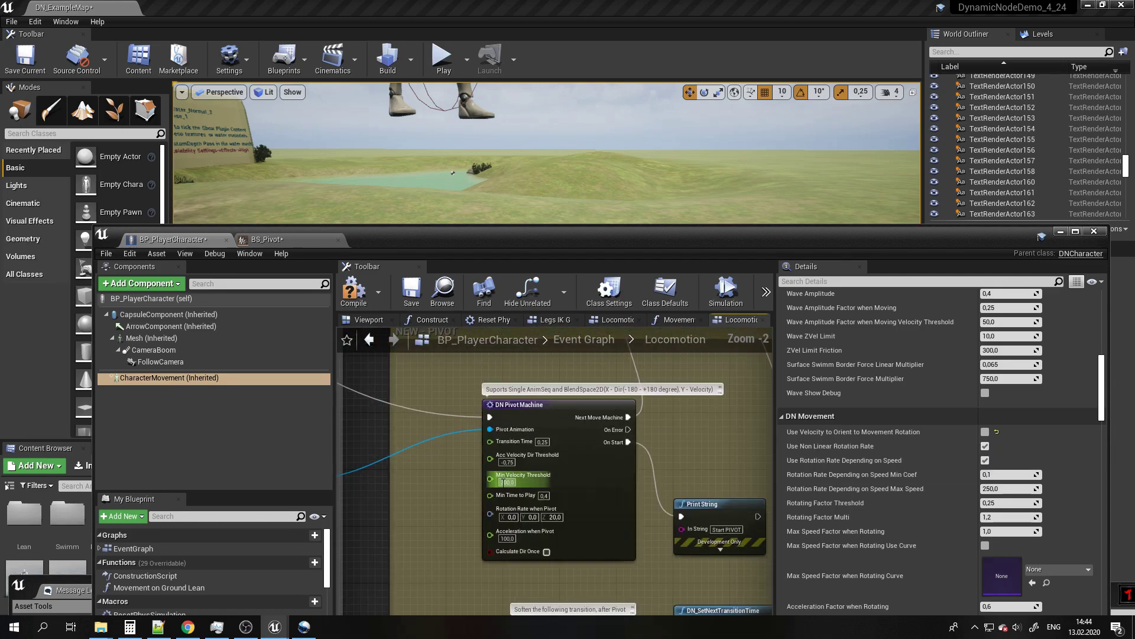
scroll(545, 575, "up", 1)
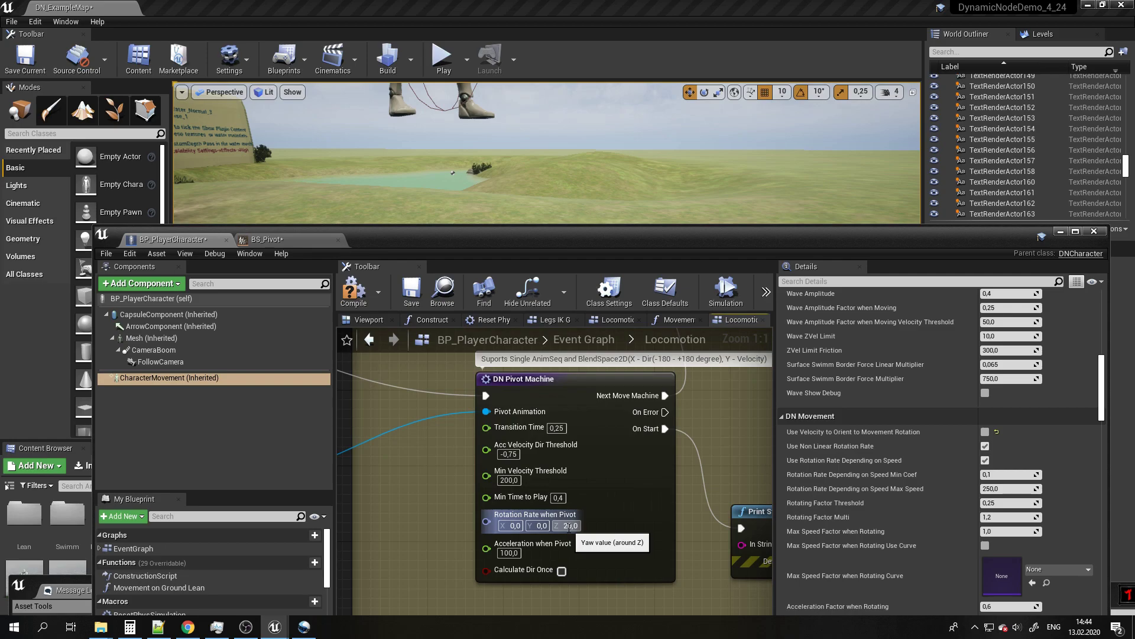
type("100")
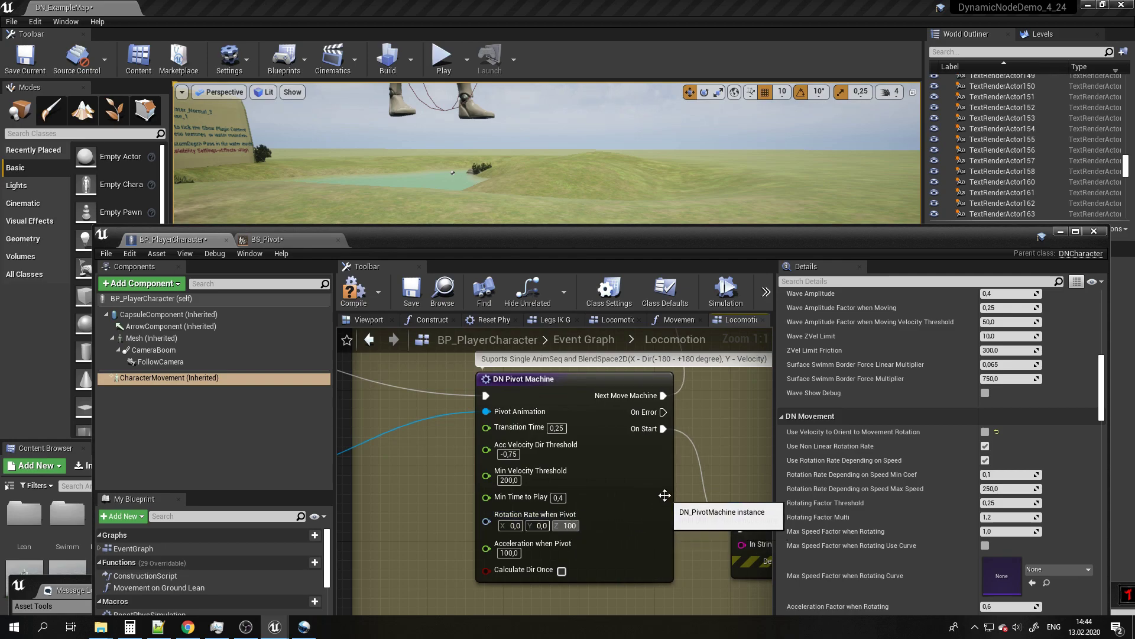
key("Return")
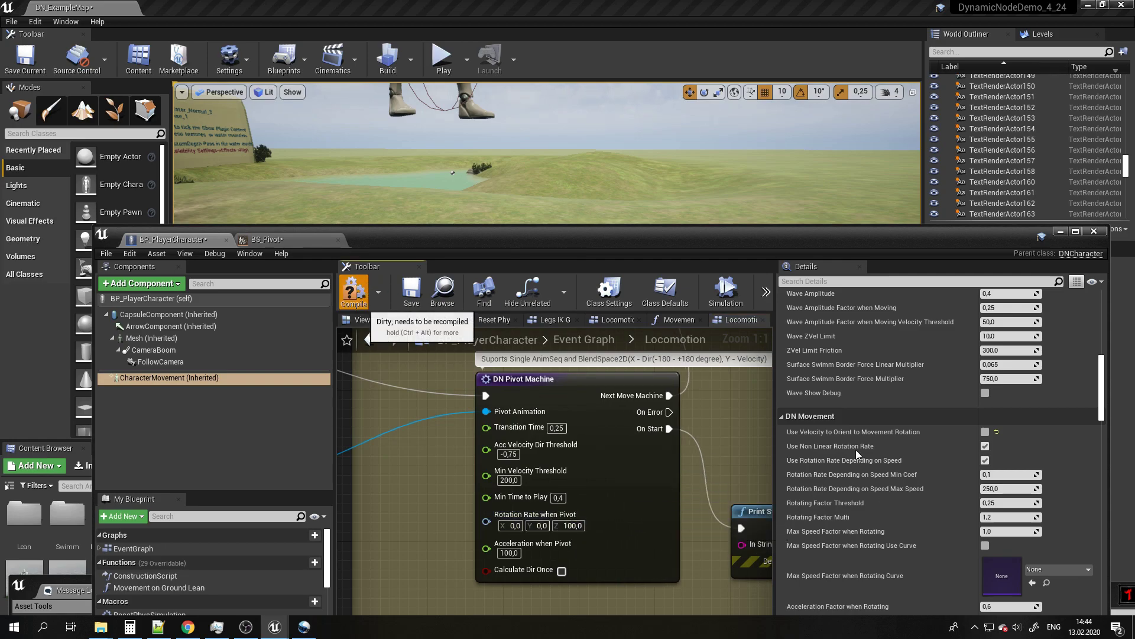
Step: Compile the blueprint and play-test, steering A and D back and forth to trigger pivots
key("F7")
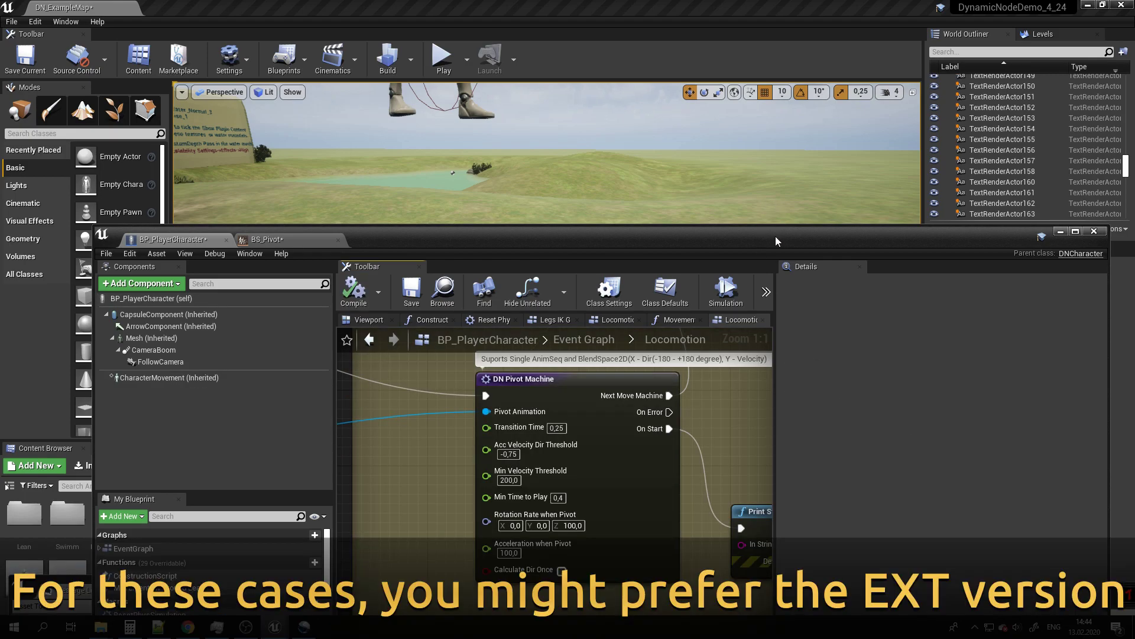
left_click_drag(776, 241, 773, 447)
left_click(442, 62)
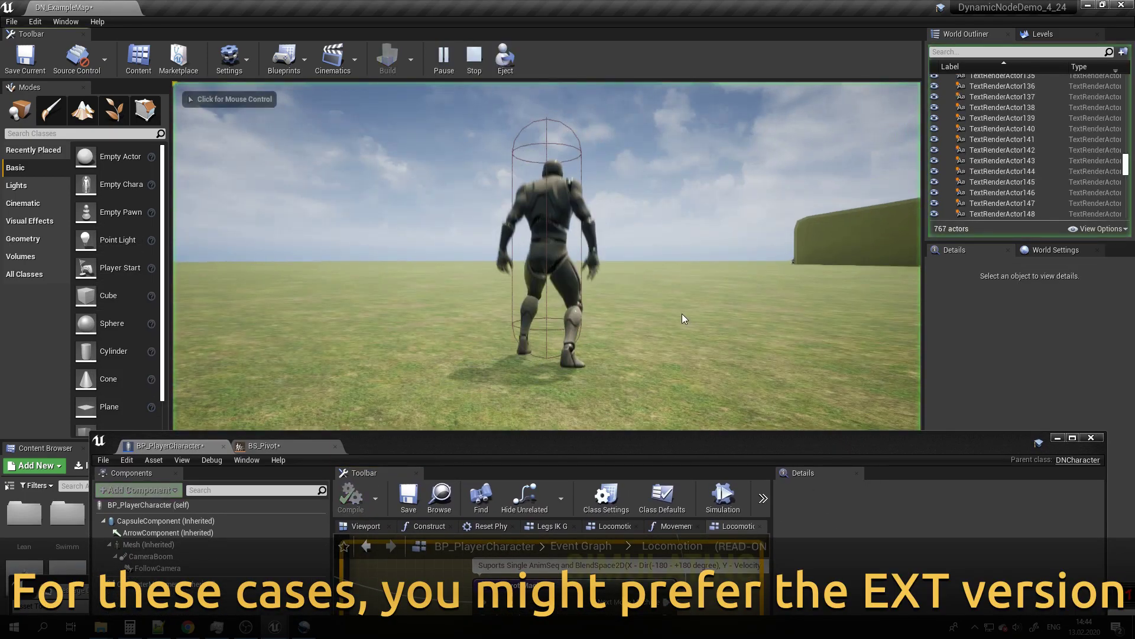
key("a")
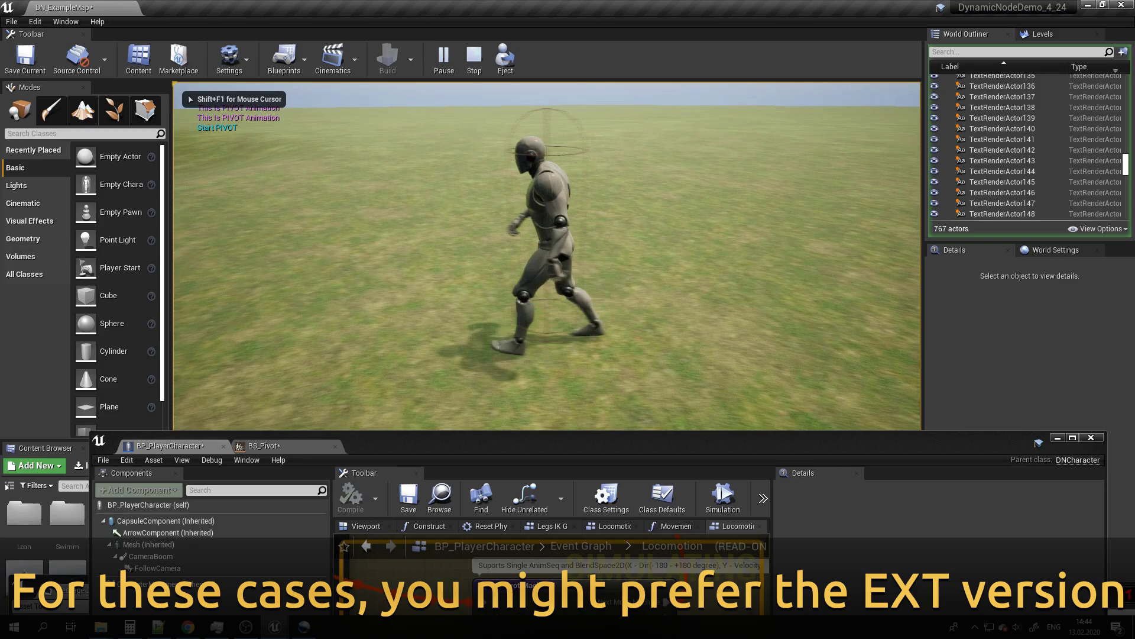
key("d")
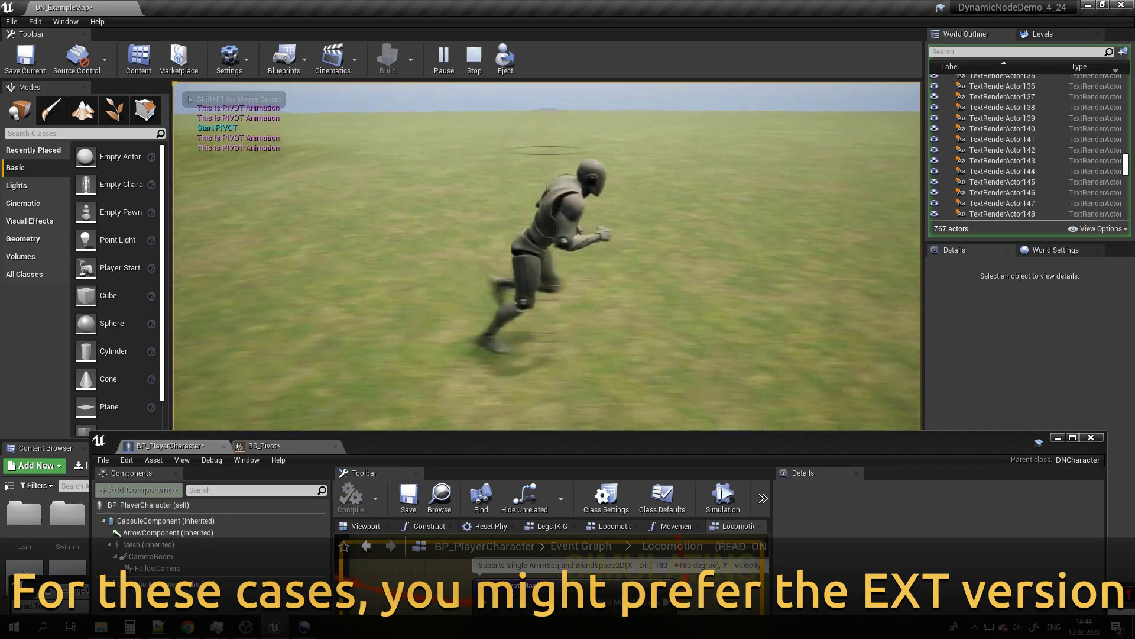
key("a")
key("d")
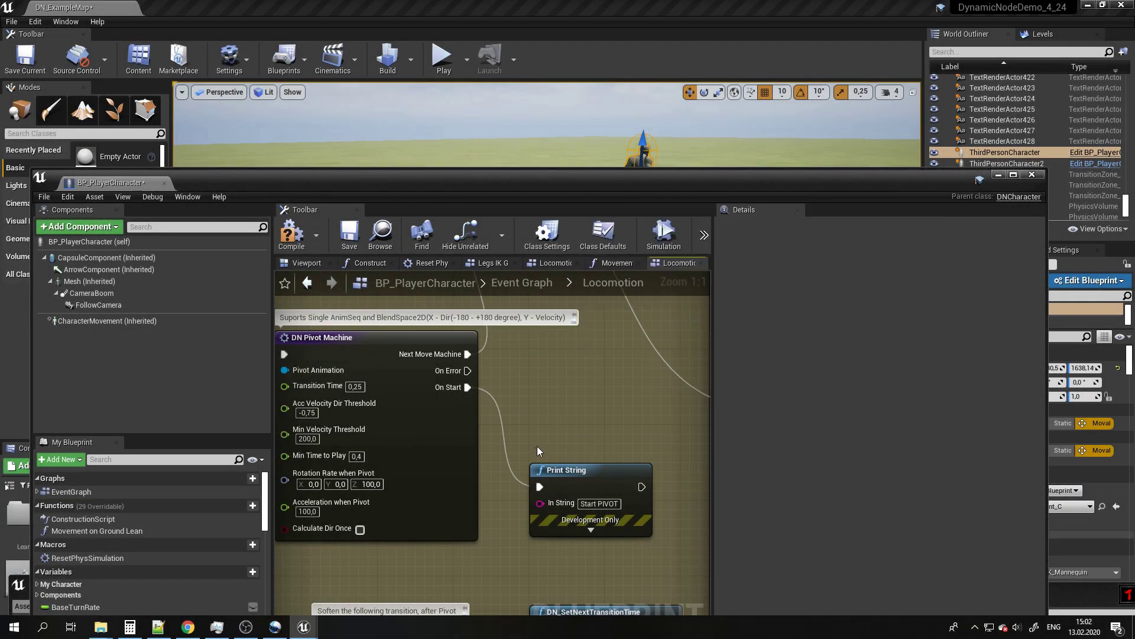
Step: Wire On Start to the Start PIVOT Print String, then search 'eventonp' near Event On Pivot
left_click_drag(581, 431, 539, 486)
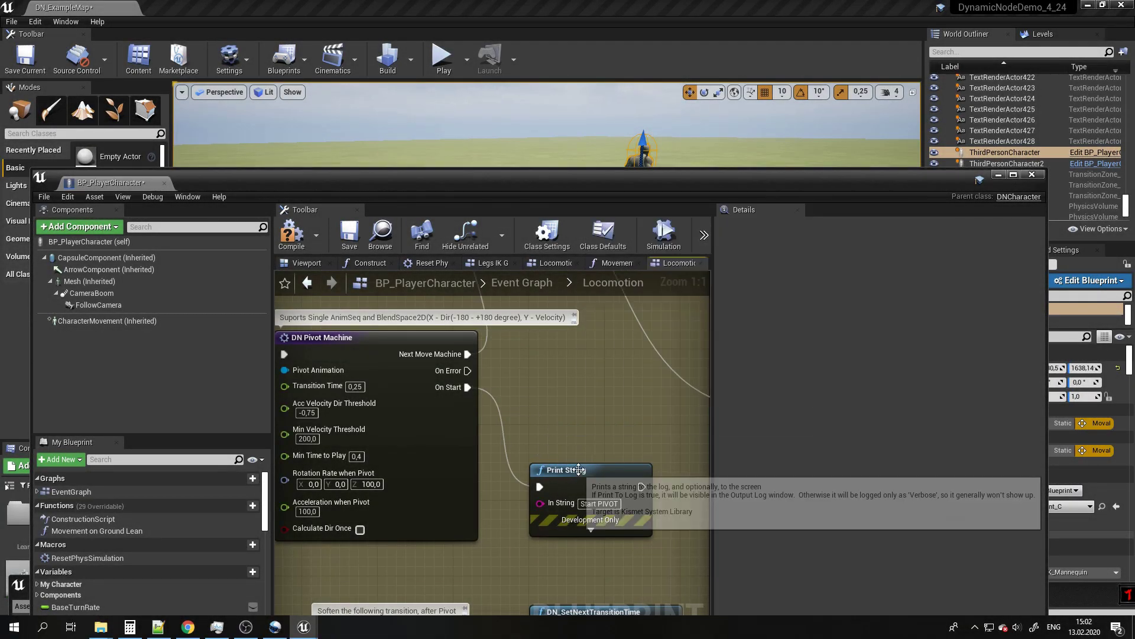
mouse_move(505, 520)
right_mouse_down()
mouse_move(606, 391)
mouse_move(581, 272)
right_mouse_up()
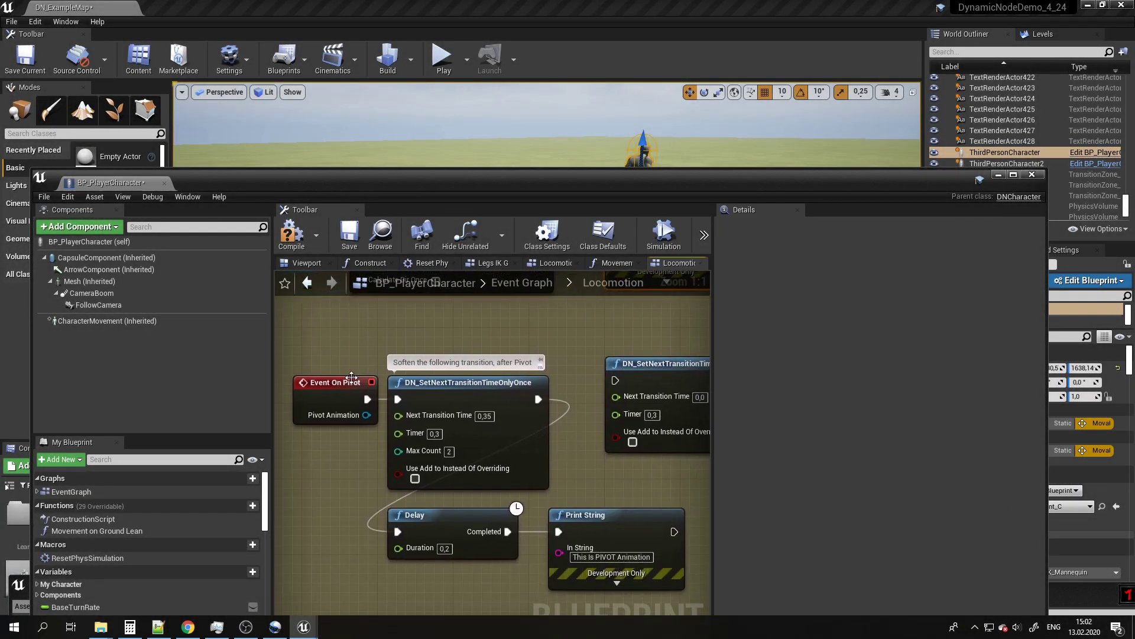
right_click_drag(348, 358, 419, 454)
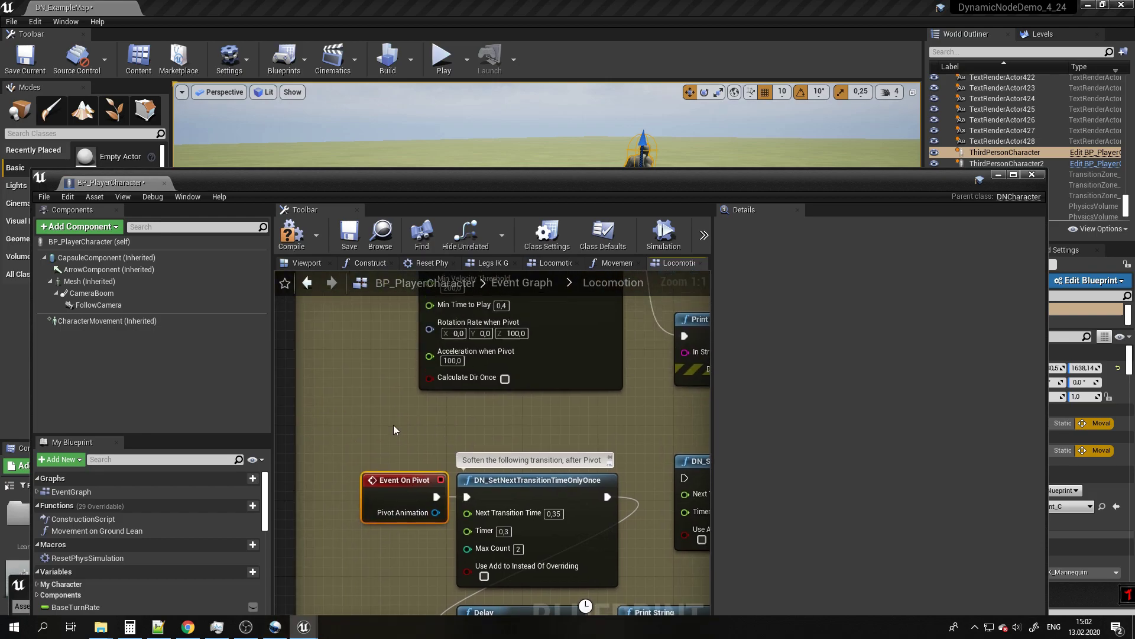
right_click(393, 425)
type("eventonp")
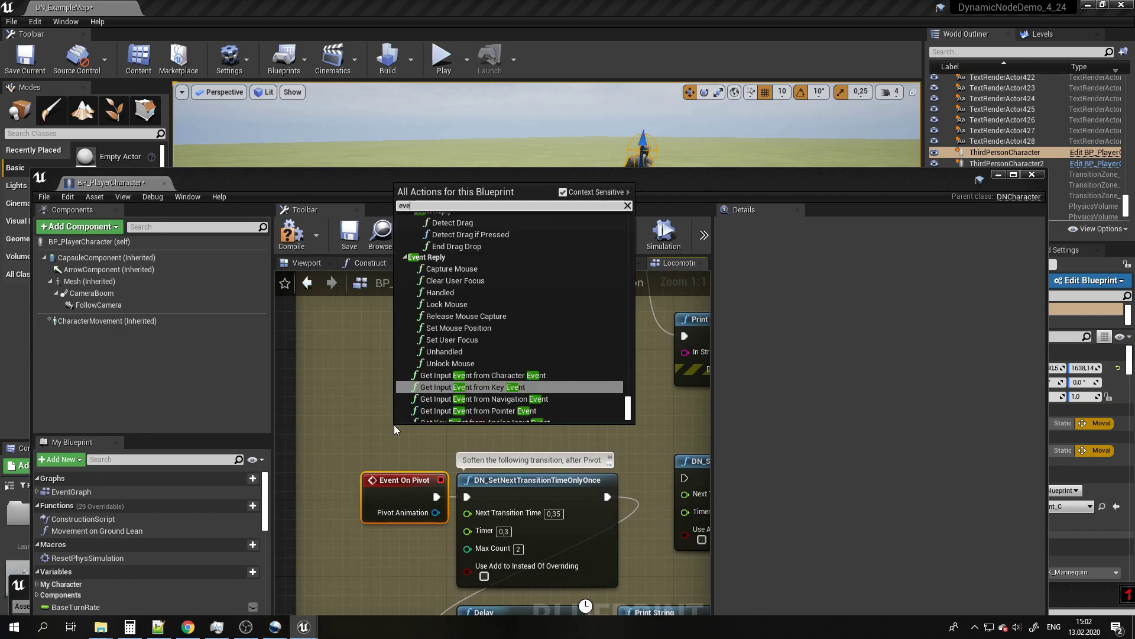